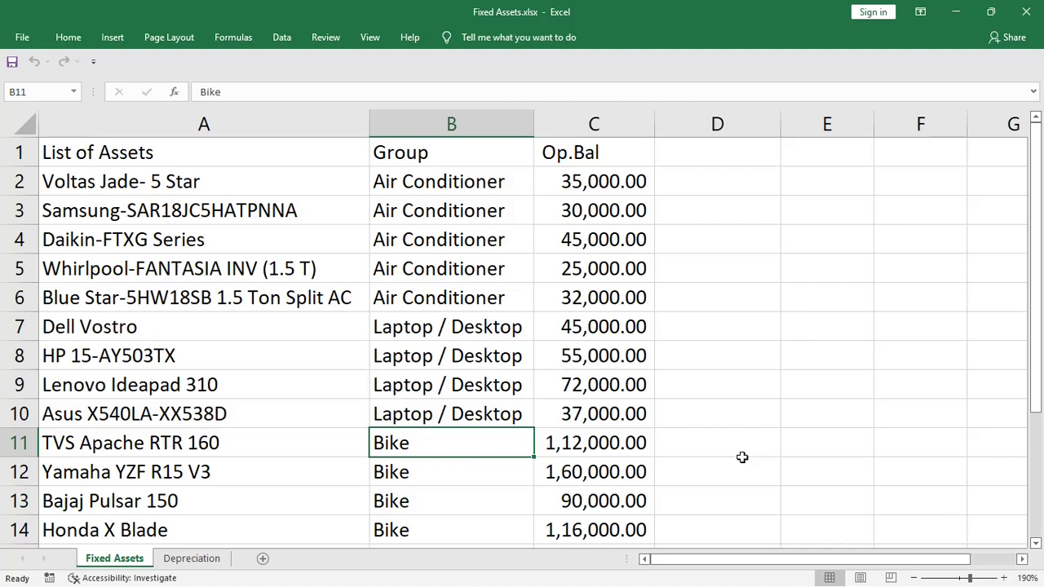
Review the first asset row, Voltas Jade- 5 Star, across its name, group and opening balance cells.
{"action": "left_click", "coordinate": [228, 186]}
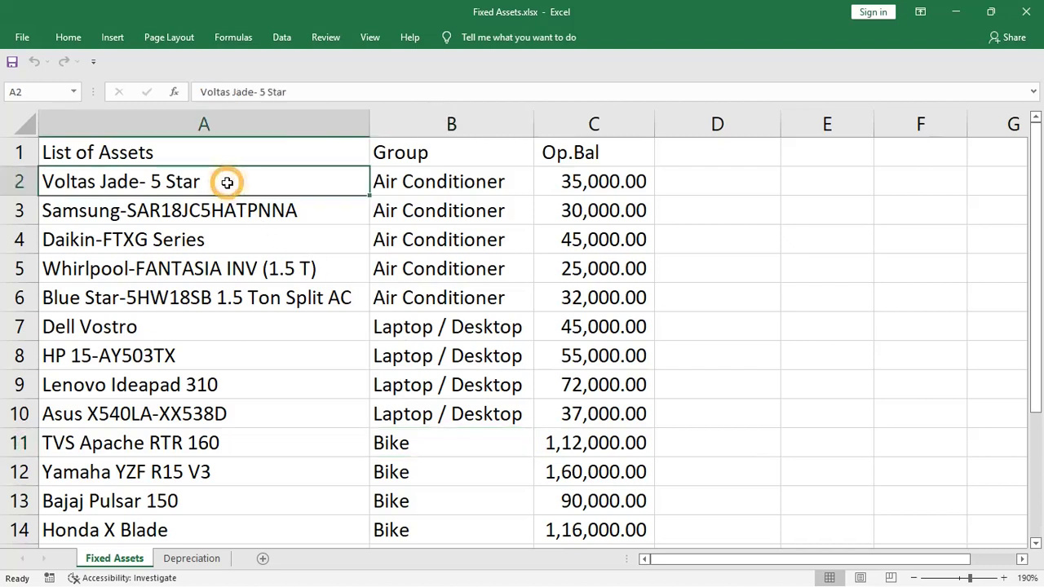
{"action": "left_click", "coordinate": [389, 180]}
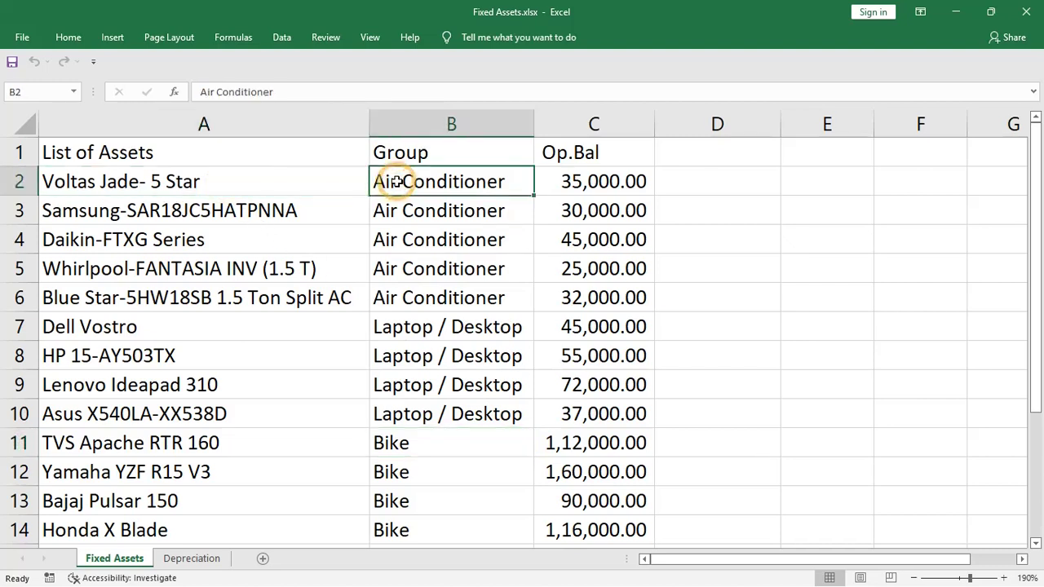
{"action": "left_click", "coordinate": [564, 182]}
{"action": "left_click_drag", "start_coordinate": [152, 184], "coordinate": [605, 171]}
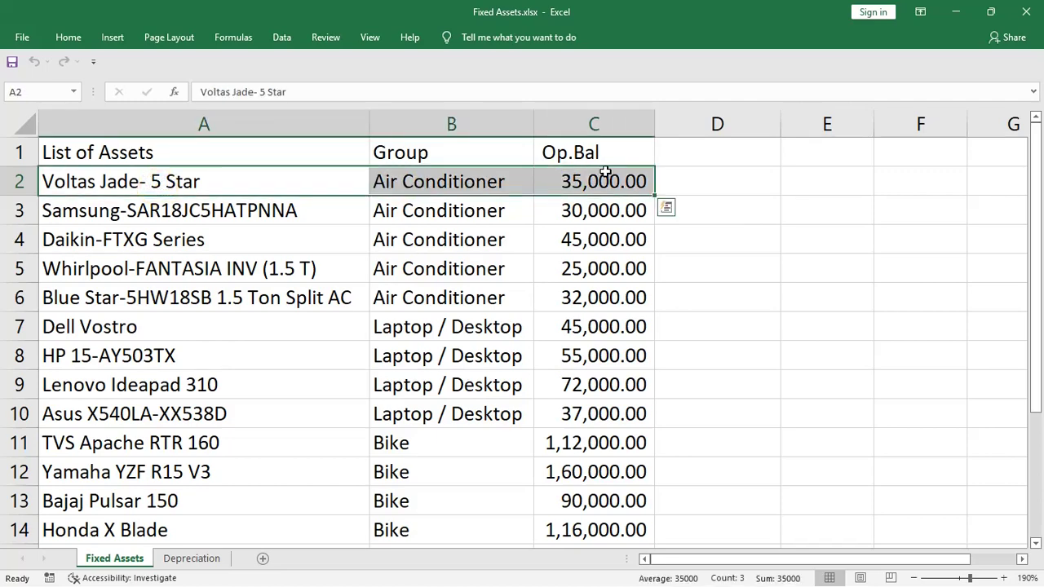
Switch to TallyPrime and open the Air Conditioner group master to check its parent group.
{"action": "key", "text": "alt+Tab"}
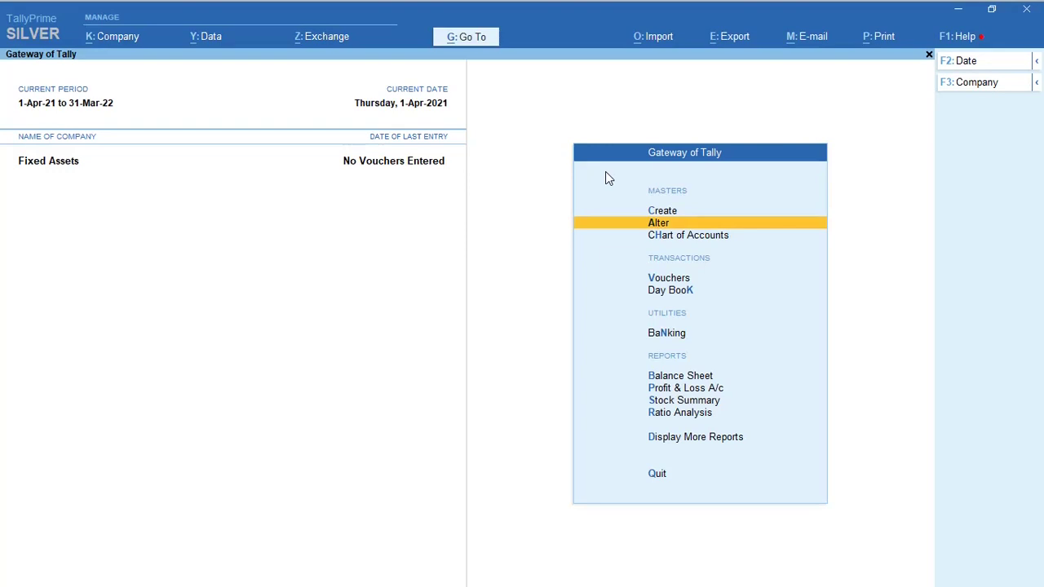
{"action": "key", "text": "Return"}
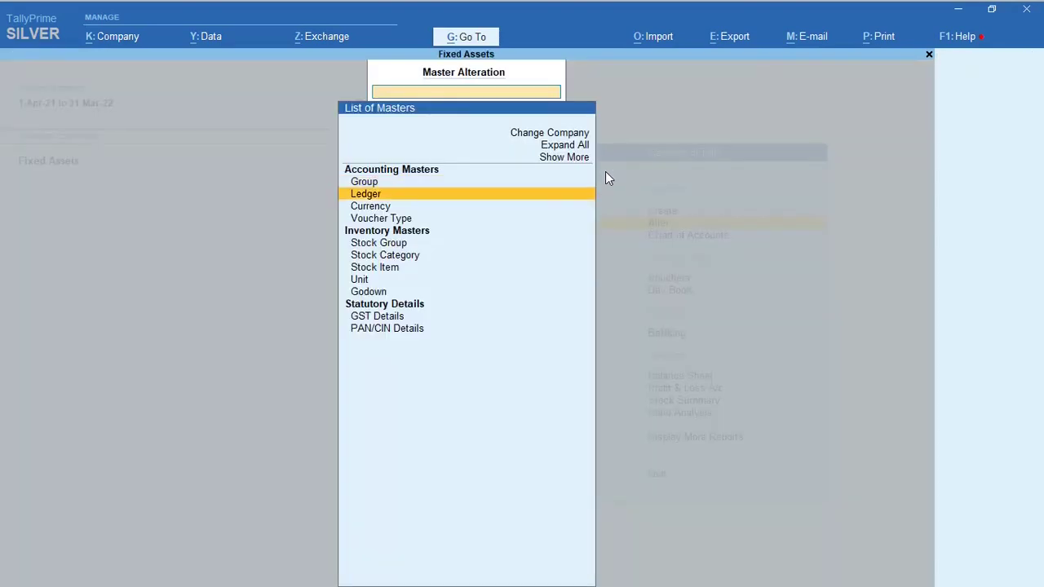
{"action": "key", "text": "Return"}
{"action": "key", "text": "alt+Tab"}
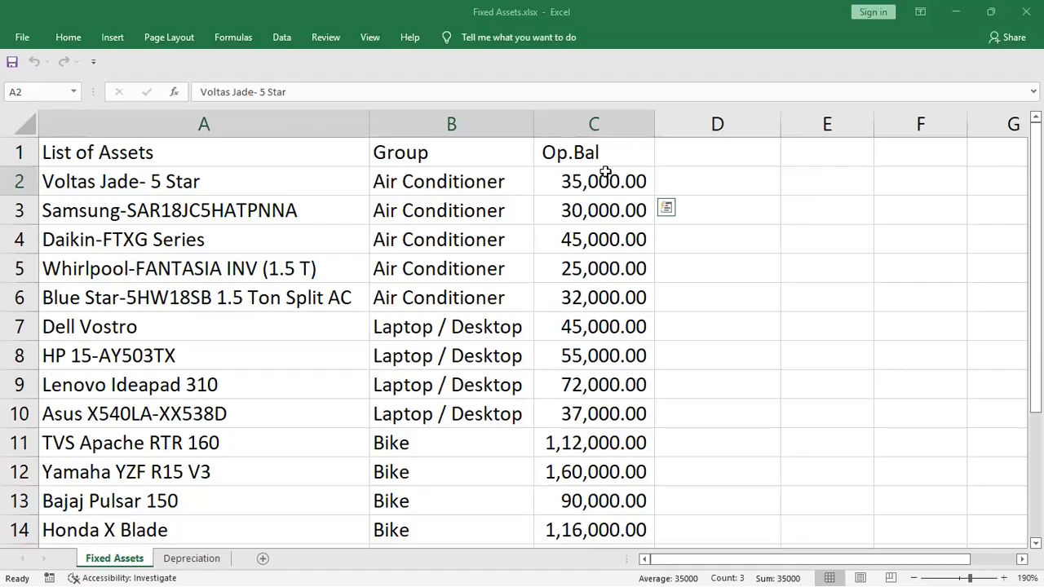
{"action": "key", "text": "Right"}
{"action": "key", "text": "alt+Tab"}
{"action": "key", "text": "Return"}
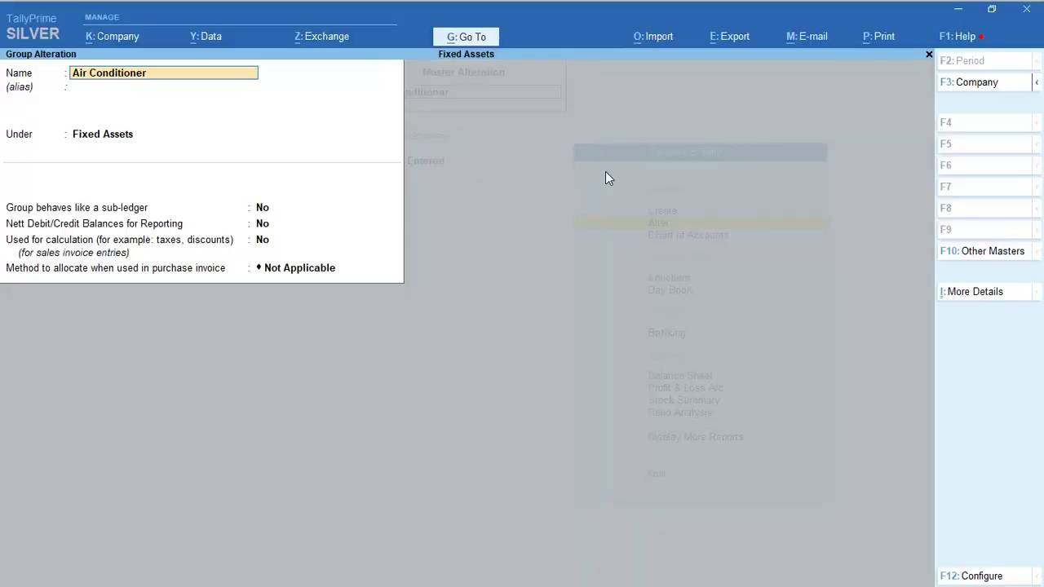
Find the next asset group in the Fixed Assets workbook and open the Laptop / Desktop group master in TallyPrime.
{"action": "key", "text": "alt+Tab"}
{"action": "key", "text": "Down"}
{"action": "key", "text": "Down"}
{"action": "key", "text": "Down"}
{"action": "key", "text": "Down"}
{"action": "key", "text": "Down"}
{"action": "key", "text": "alt+Tab"}
{"action": "key", "text": "Escape"}
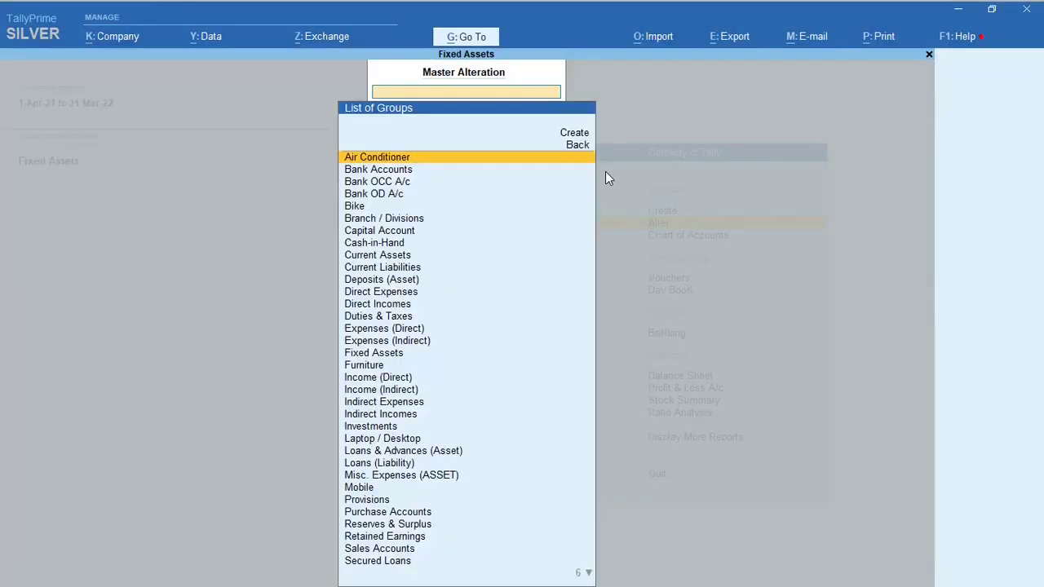
{"action": "type", "text": "La"}
{"action": "key", "text": "Return"}
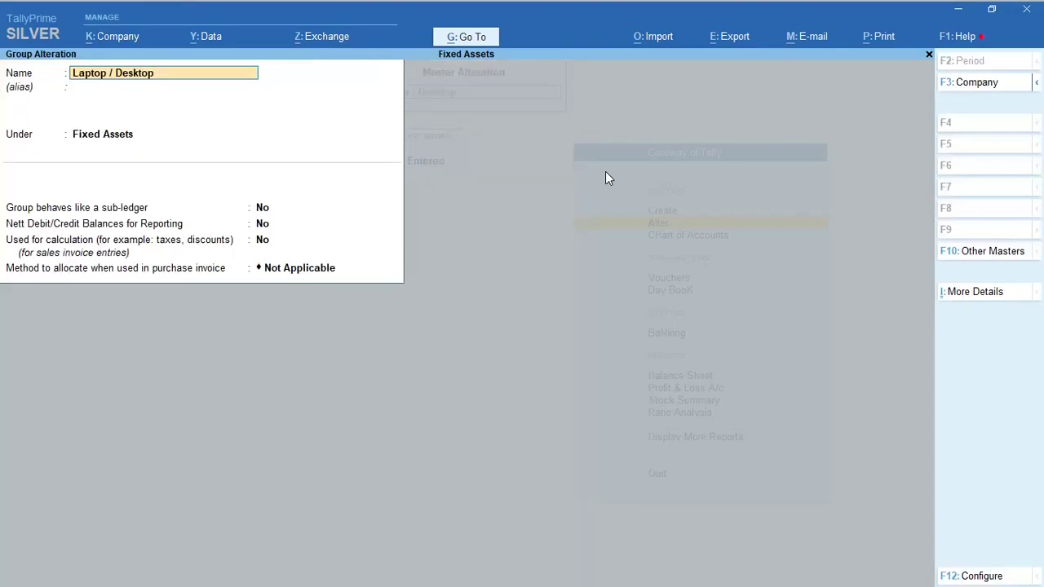
Return to the Fixed Assets workbook and review all group entries in column B down to the last asset.
{"action": "key", "text": "alt+Tab"}
{"action": "key", "text": "ctrl+Down"}
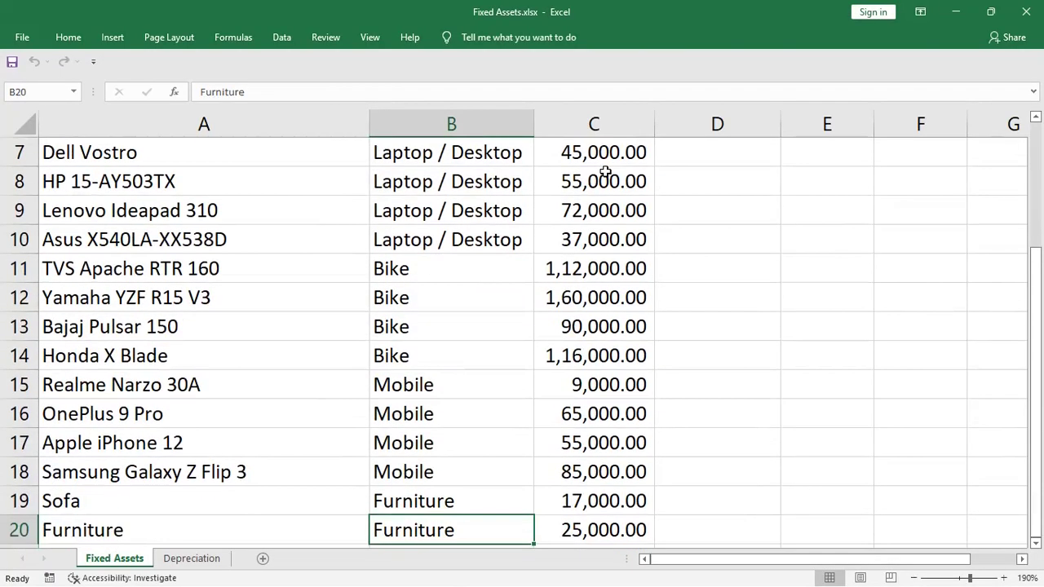
{"action": "key", "text": "ctrl+shift+Up"}
{"action": "key", "text": "shift+Down"}
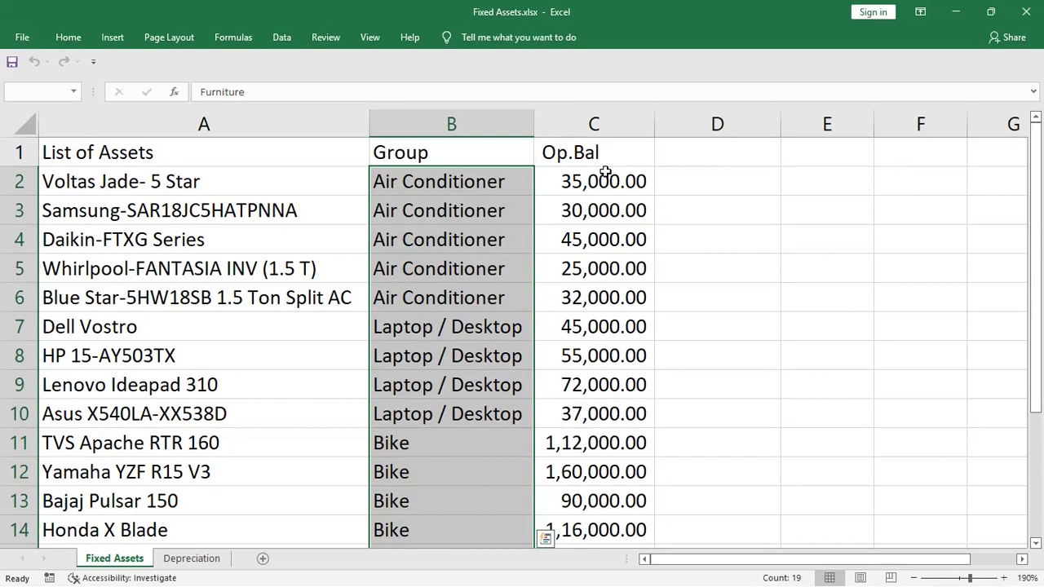
{"action": "left_click", "coordinate": [234, 170]}
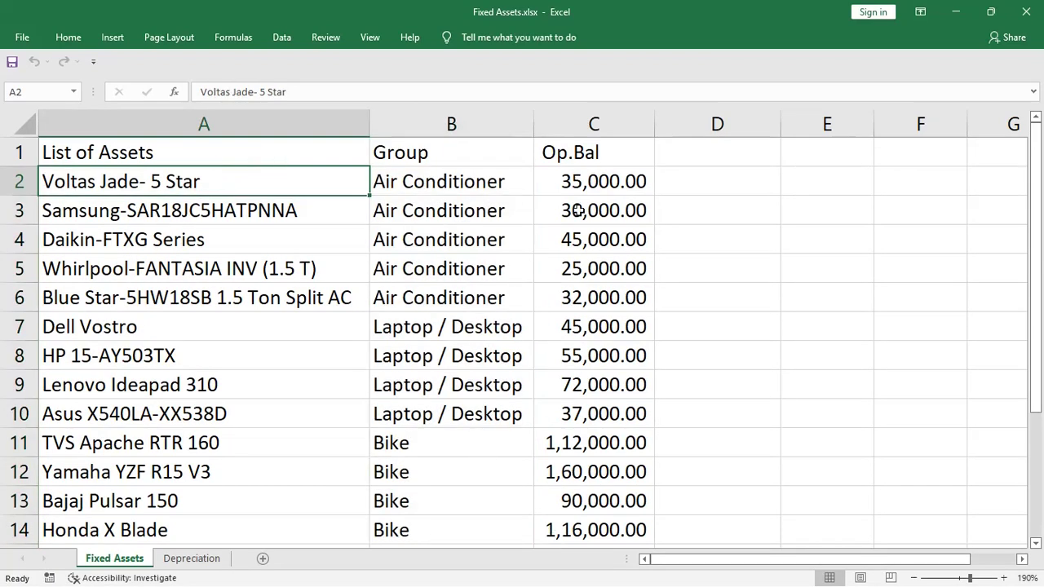
Switch to Eazy AUTO4 and select the Fixed Assets company.
{"action": "key", "text": "alt+Tab"}
{"action": "key", "text": "Tab"}
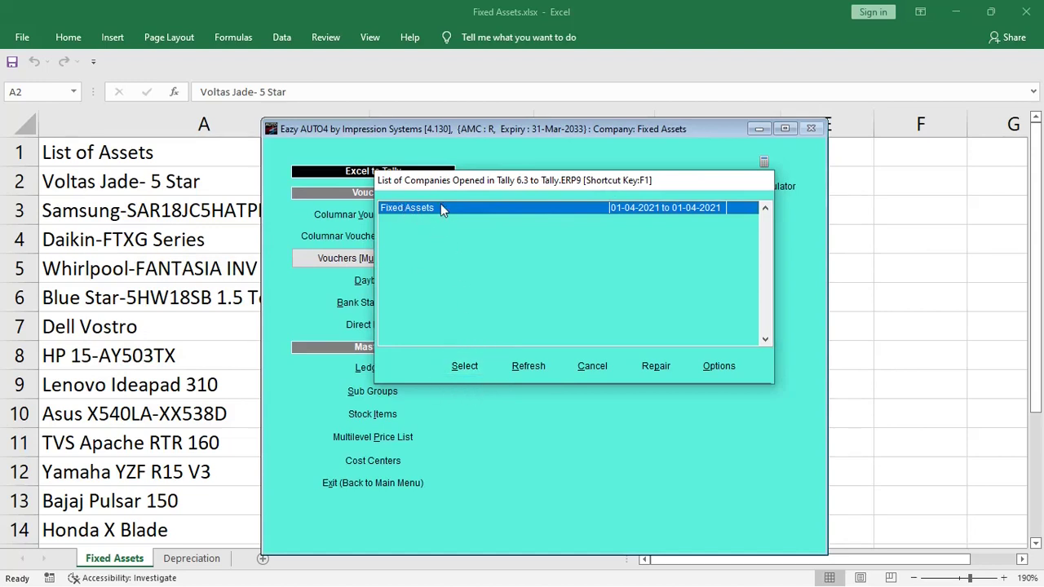
{"action": "left_click", "coordinate": [469, 371]}
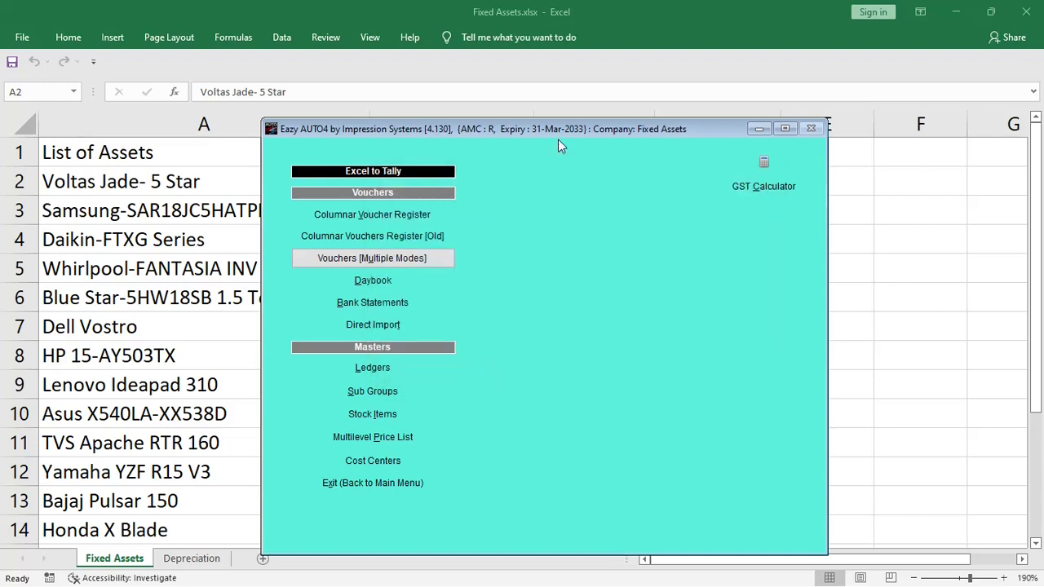
Open the Excel template for importing ledgers into Tally from Eazy AUTO4.
{"action": "left_click_drag", "start_coordinate": [558, 139], "coordinate": [572, 92]}
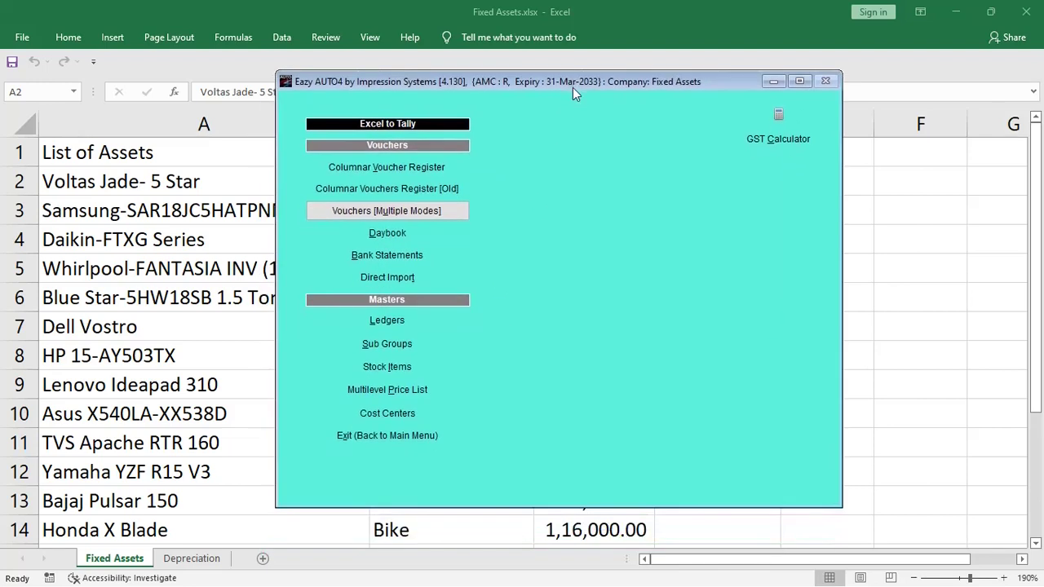
{"action": "left_click", "coordinate": [340, 326]}
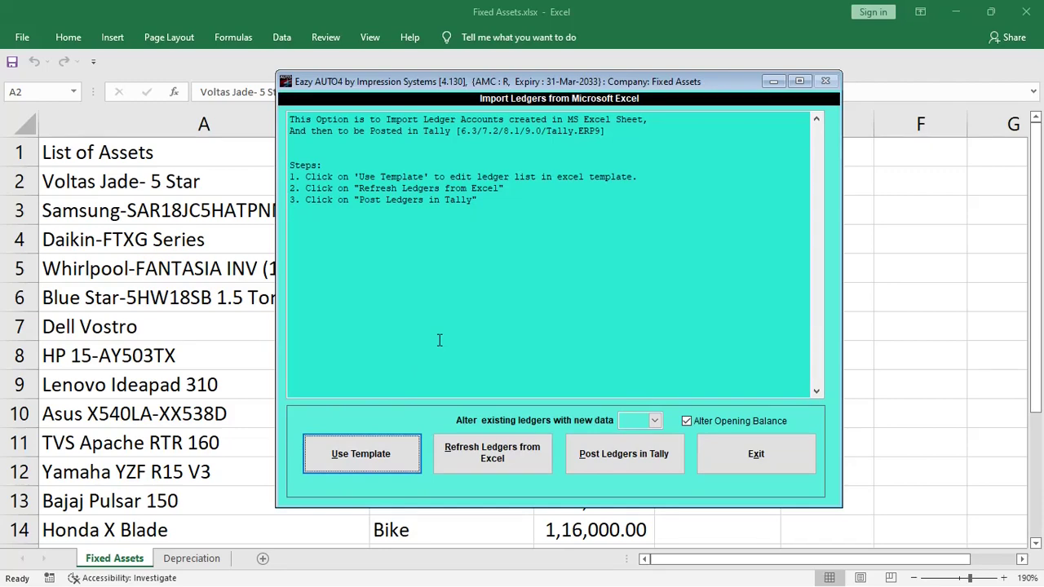
{"action": "left_click", "coordinate": [396, 454]}
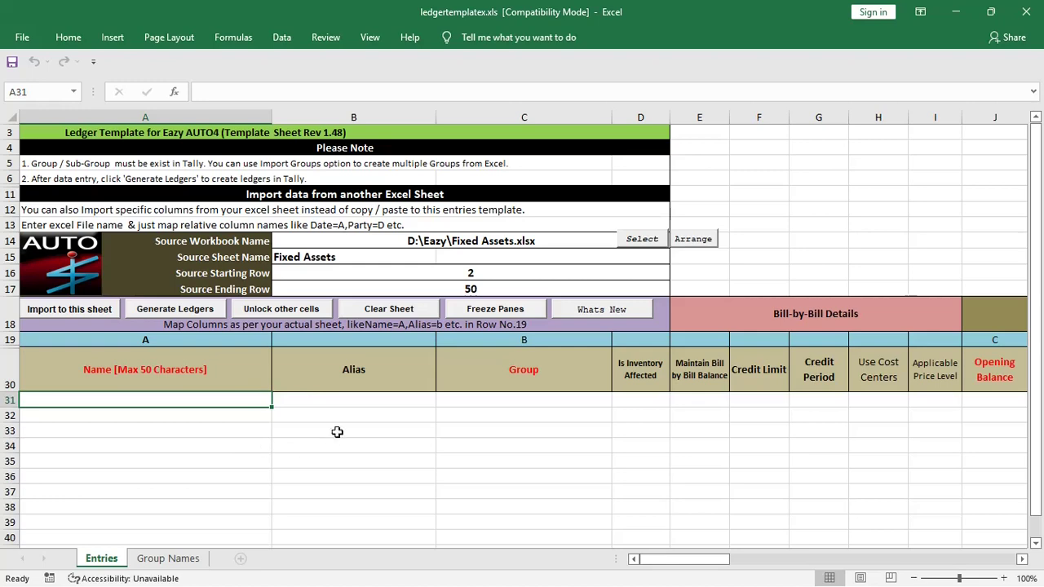
{"action": "scroll", "coordinate": [244, 414], "scroll_direction": "down", "scroll_amount": 2}
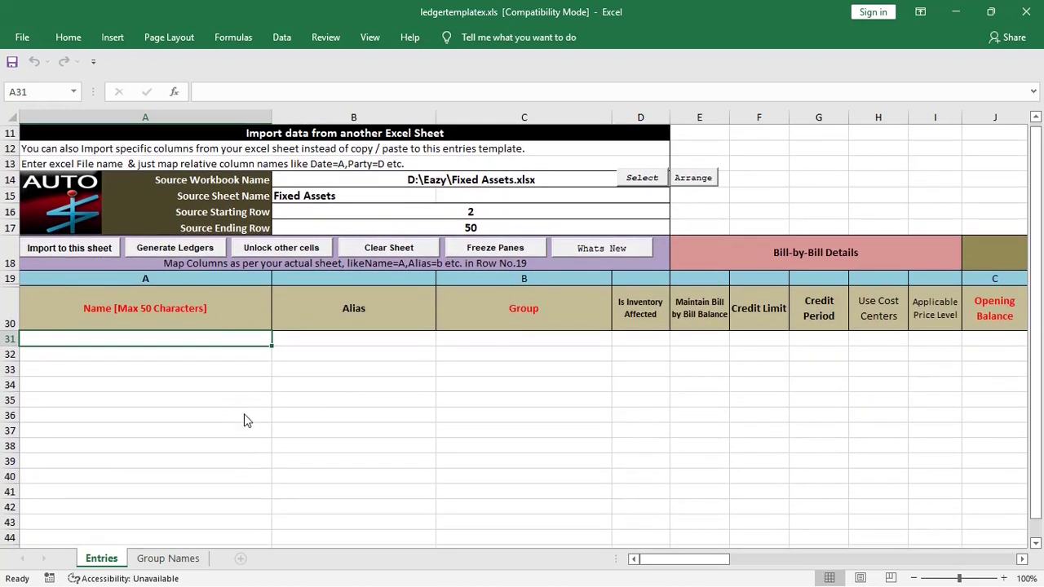
Copy the asset names A2:A20 from the Fixed Assets workbook and paste them as text into the template's Name column from A31.
{"action": "key", "text": "alt+Tab"}
{"action": "key", "text": "Tab"}
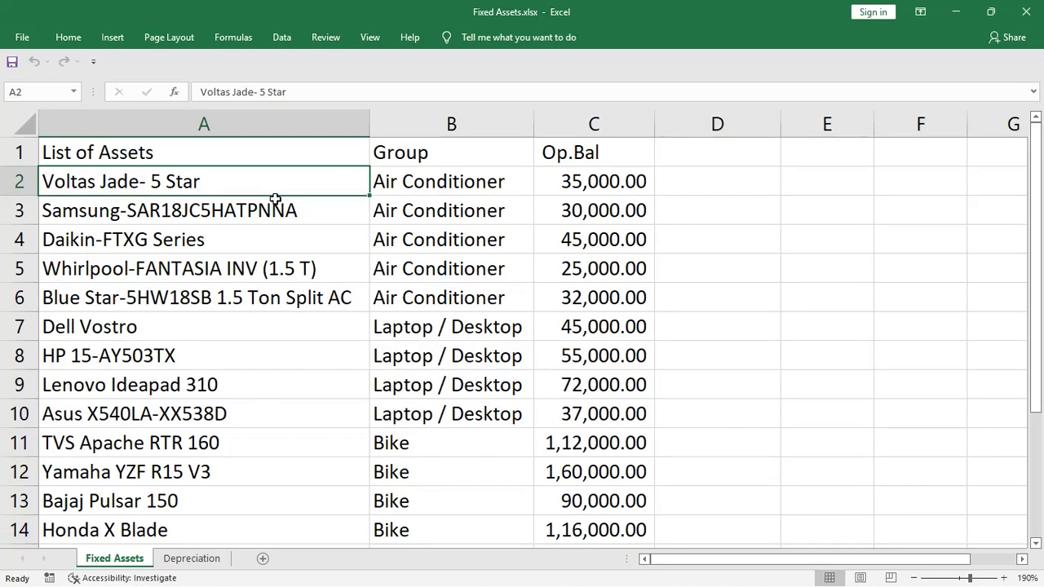
{"action": "key", "text": "ctrl+shift+Down"}
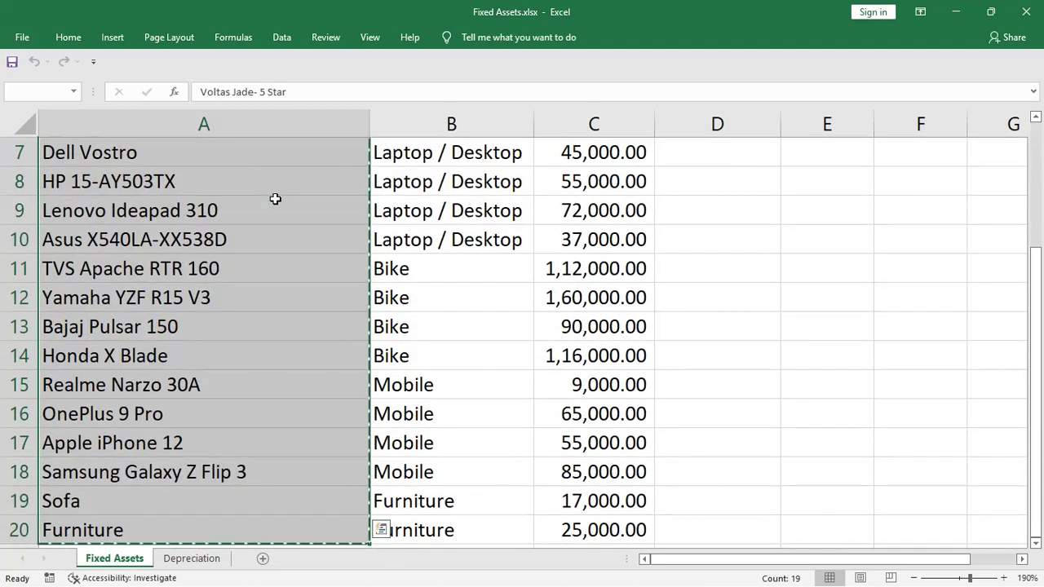
{"action": "key", "text": "ctrl+c"}
{"action": "key", "text": "alt+Tab"}
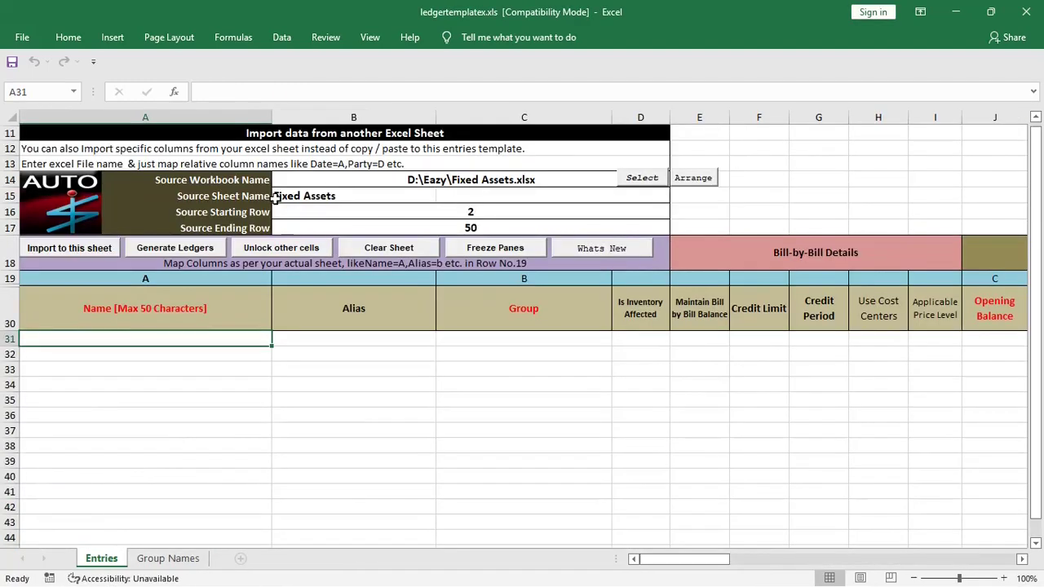
{"action": "key", "text": "ctrl+alt+v"}
{"action": "key", "text": "t"}
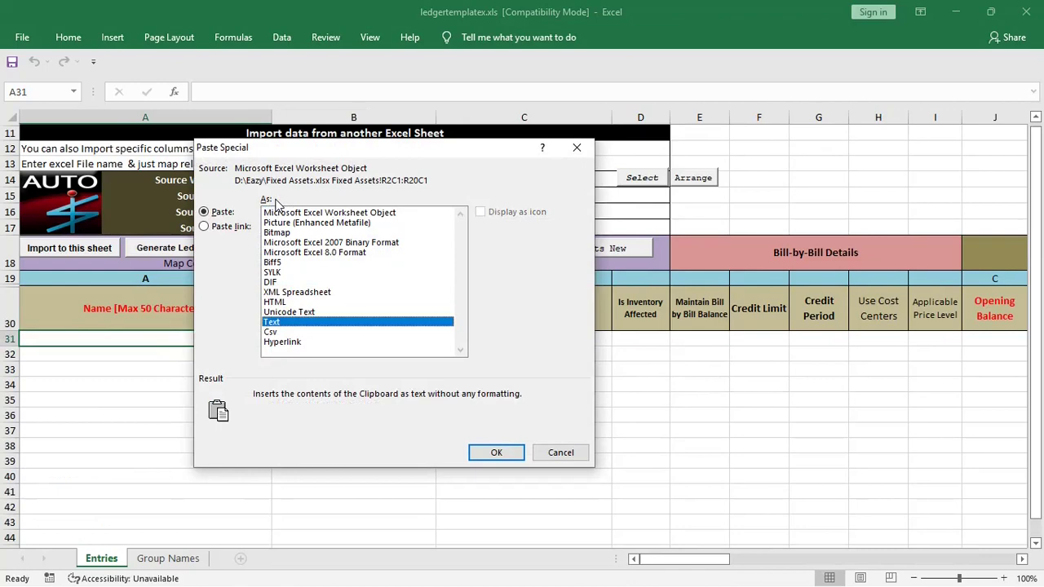
{"action": "key", "text": "Return"}
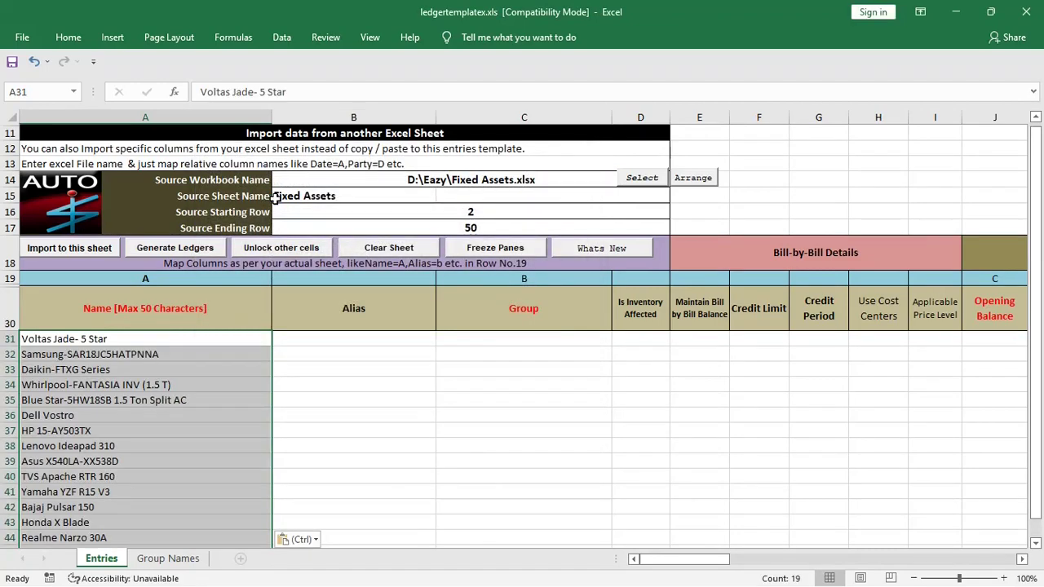
Check the template's source workbook and available source sheet names against the Fixed Assets workbook.
{"action": "left_click", "coordinate": [361, 387]}
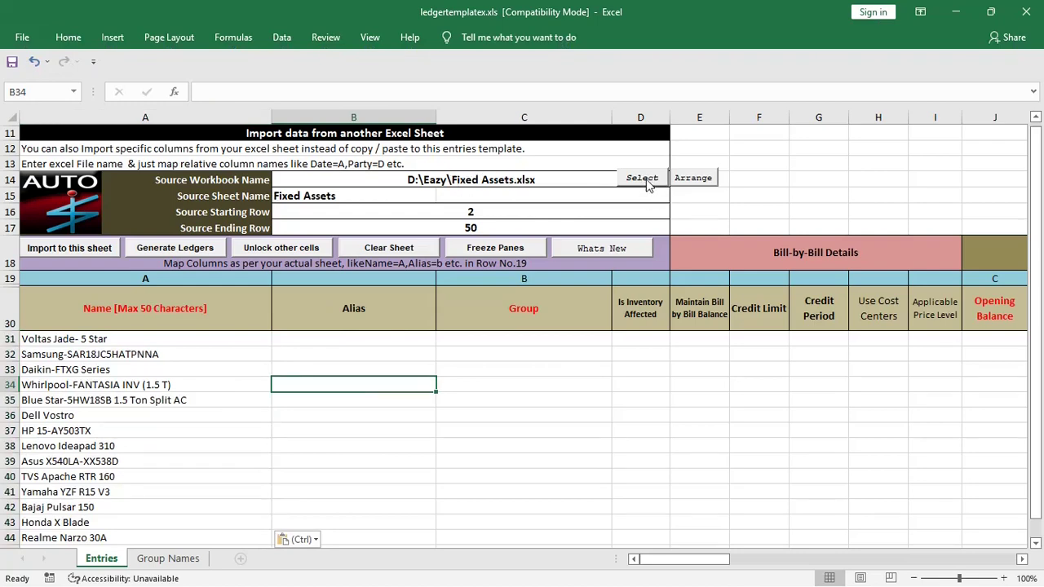
{"action": "key", "text": "alt+Tab"}
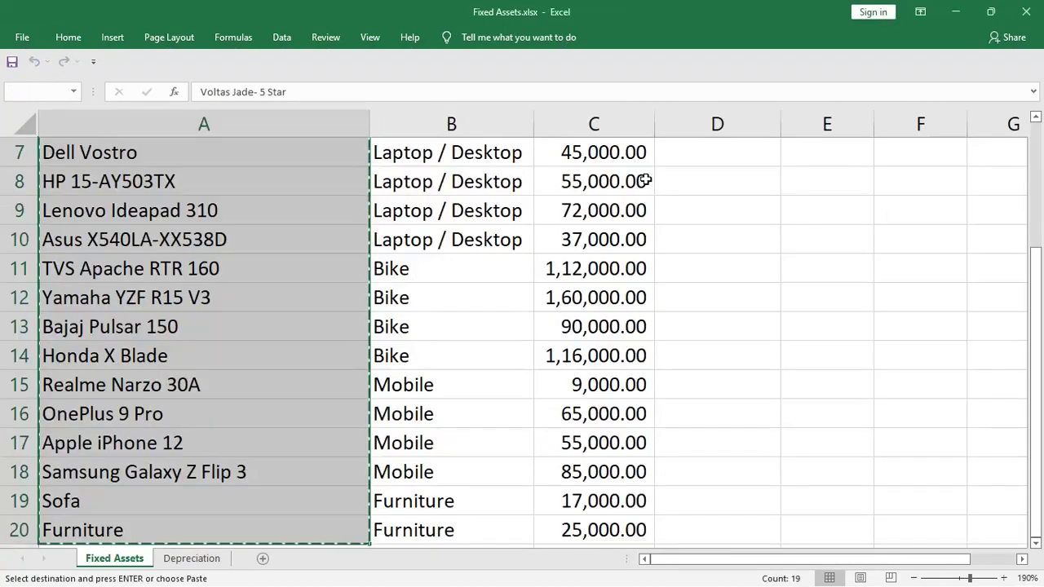
{"action": "key", "text": "alt+Tab"}
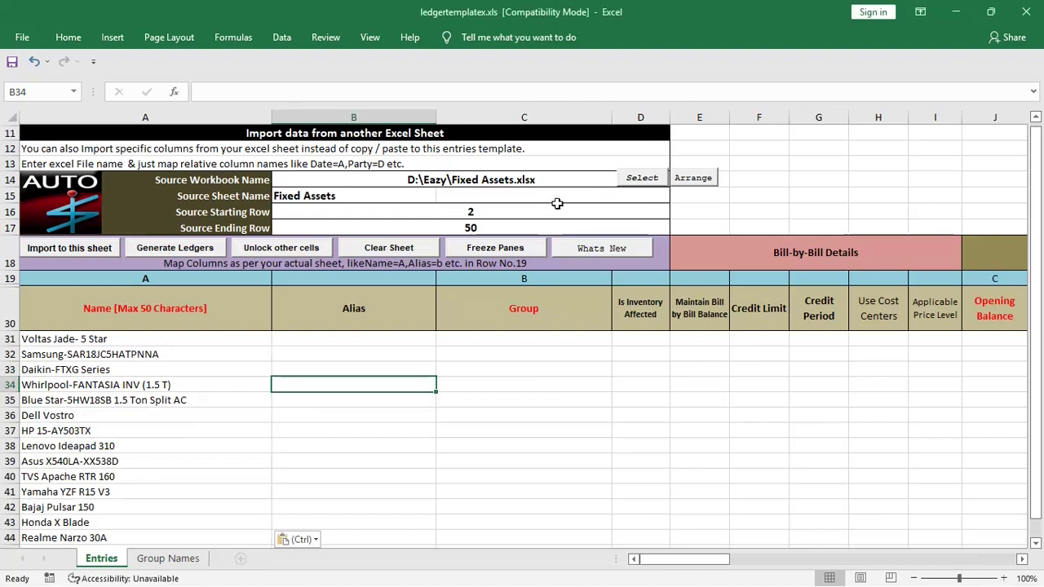
{"action": "left_click", "coordinate": [325, 195]}
{"action": "key", "text": "alt+Down"}
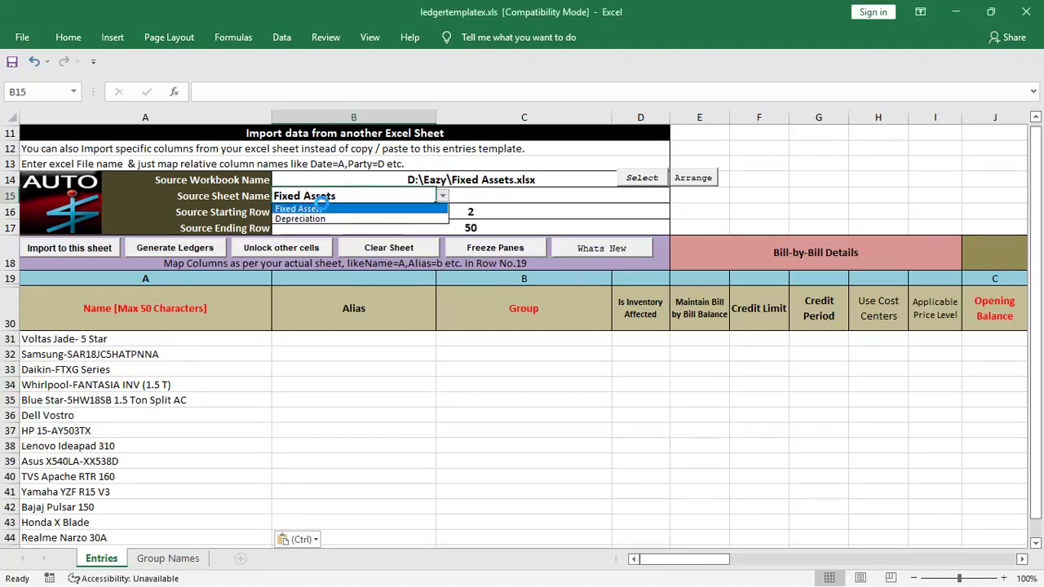
{"action": "key", "text": "Escape"}
{"action": "key", "text": "alt+Tab"}
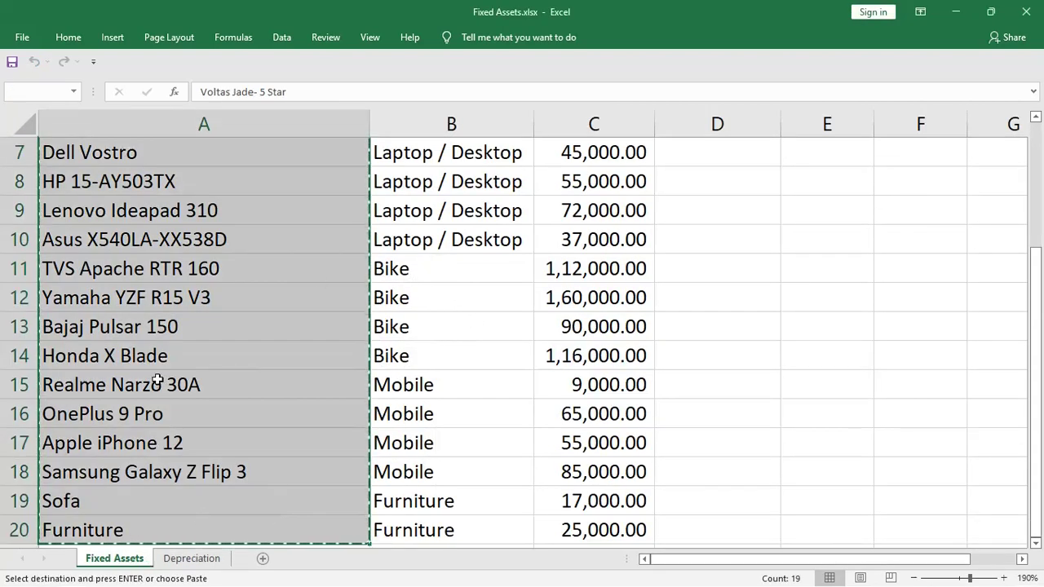
{"action": "key", "text": "alt+Tab"}
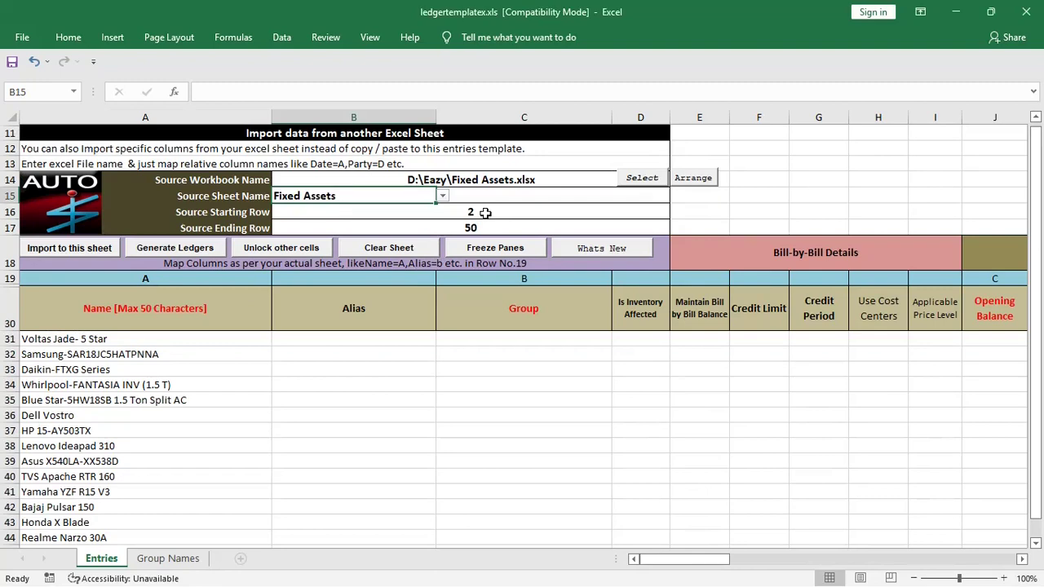
Check the last filled row of the Fixed Assets sheet and set the template's Source Ending Row to 50.
{"action": "left_click", "coordinate": [484, 212]}
{"action": "key", "text": "Return"}
{"action": "key", "text": "alt+Tab"}
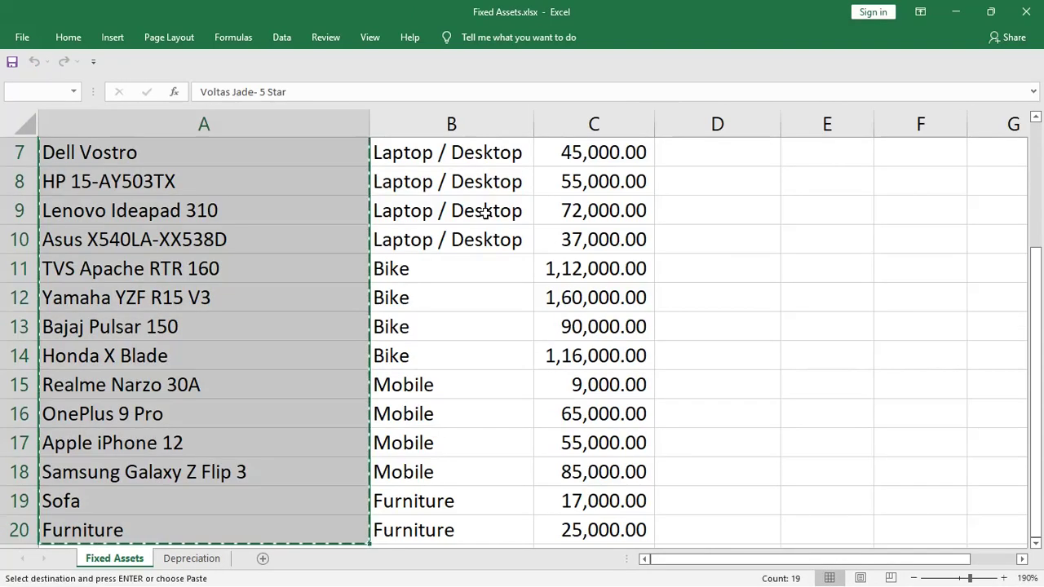
{"action": "key", "text": "ctrl+Down"}
{"action": "key", "text": "ctrl+Down"}
{"action": "key", "text": "ctrl+Up"}
{"action": "key", "text": "alt+Tab"}
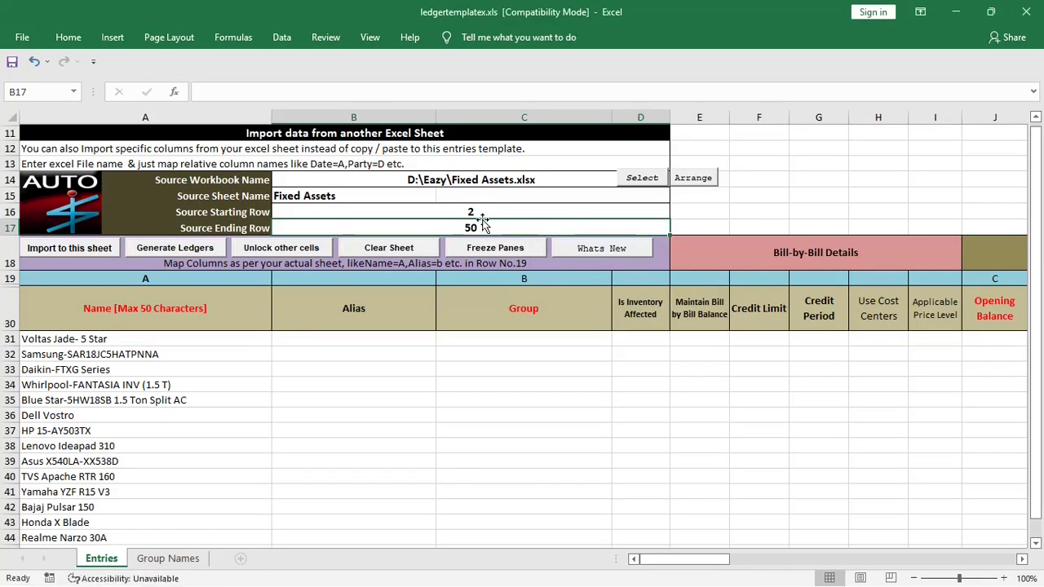
{"action": "type", "text": "50"}
{"action": "key", "text": "Return"}
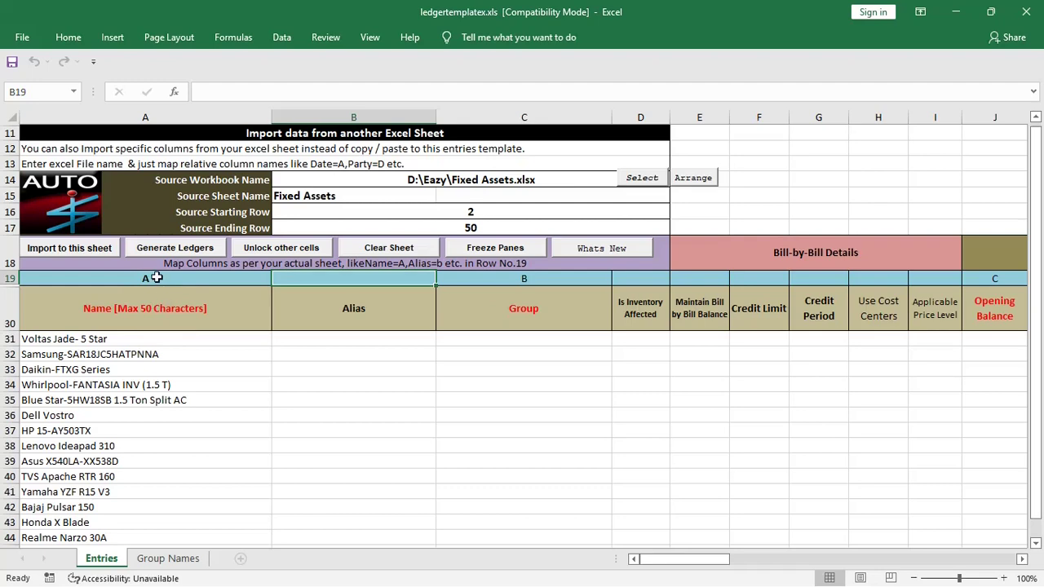
Check the template's Name and Group column mappings against columns A and B of the Fixed Assets workbook.
{"action": "left_click", "coordinate": [154, 278]}
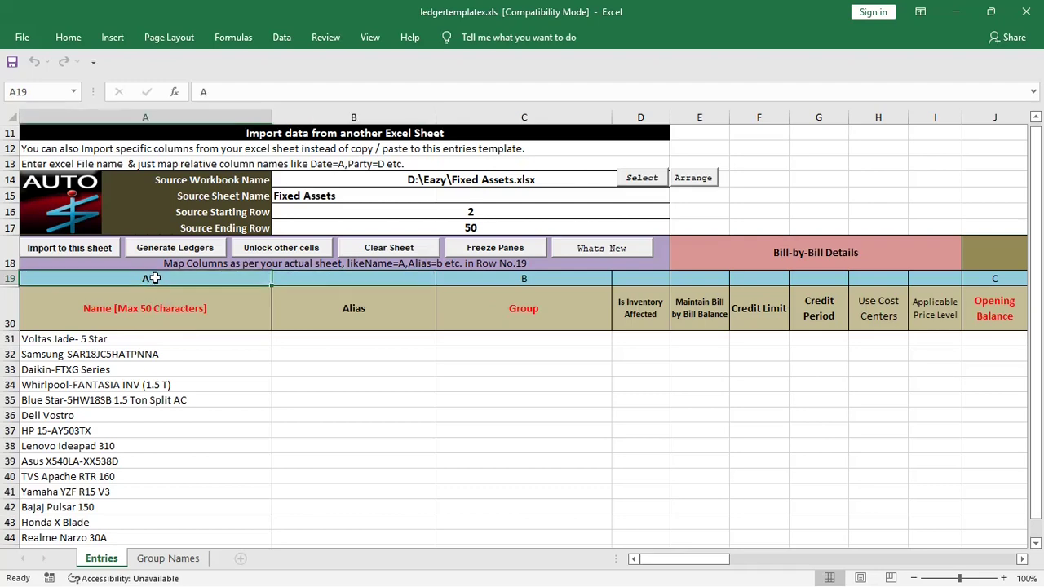
{"action": "key", "text": "alt+Tab"}
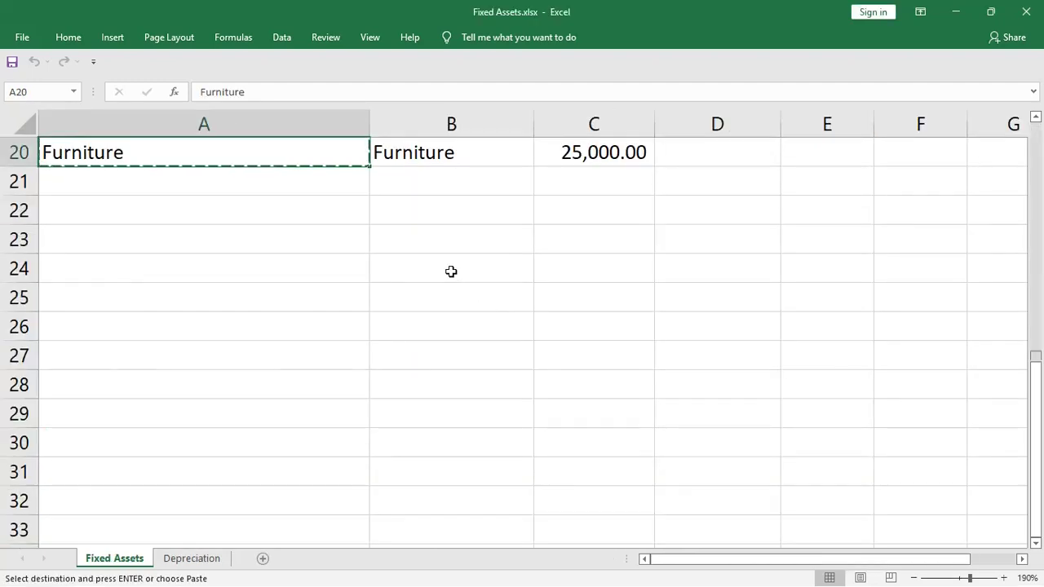
{"action": "scroll", "coordinate": [451, 270], "scroll_direction": "up", "scroll_amount": 6}
{"action": "left_click", "coordinate": [450, 123]}
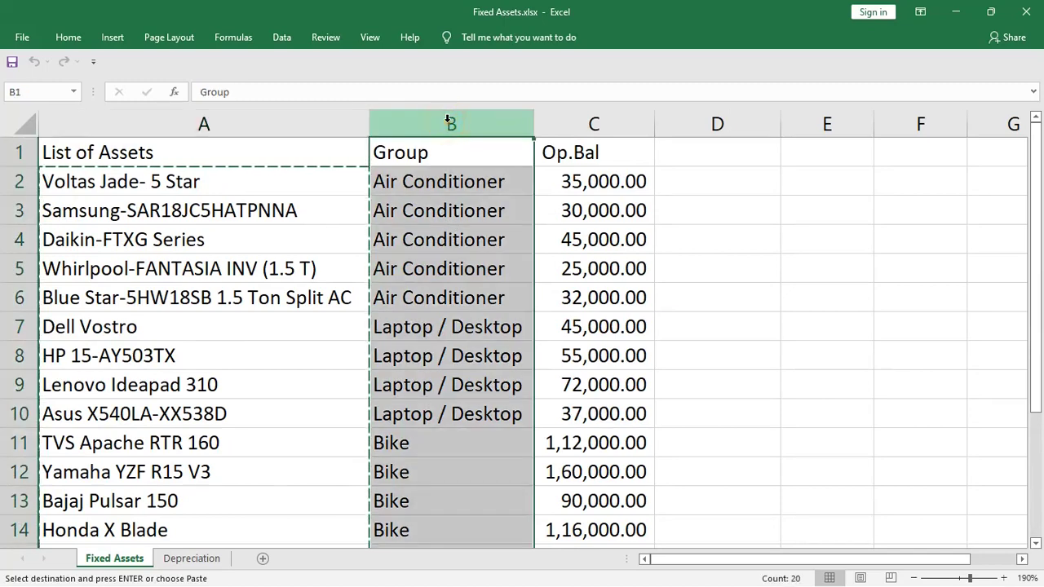
{"action": "key", "text": "alt+Tab"}
{"action": "left_click", "coordinate": [522, 278]}
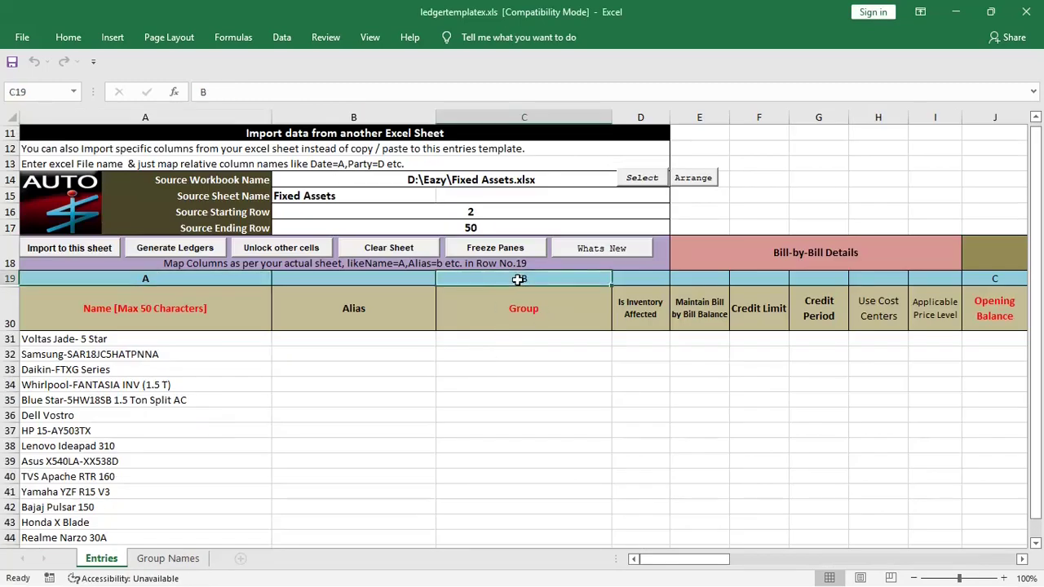
Check the row 19 mappings for Opening Balance, Dr/Cr and Date of Op. Bal. in the ledger template.
{"action": "left_click_drag", "start_coordinate": [722, 559], "coordinate": [737, 559]}
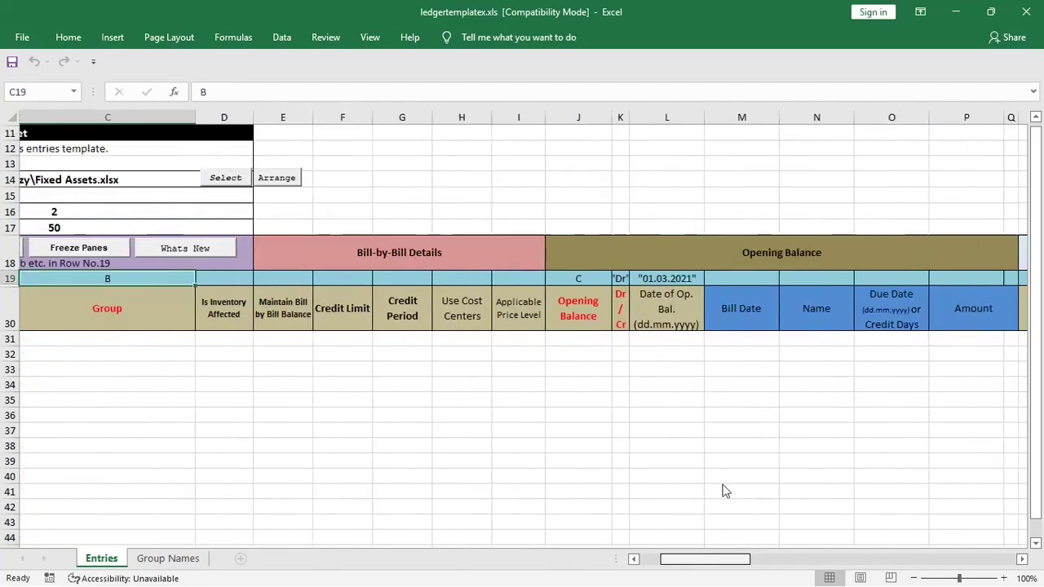
{"action": "left_click", "coordinate": [401, 279]}
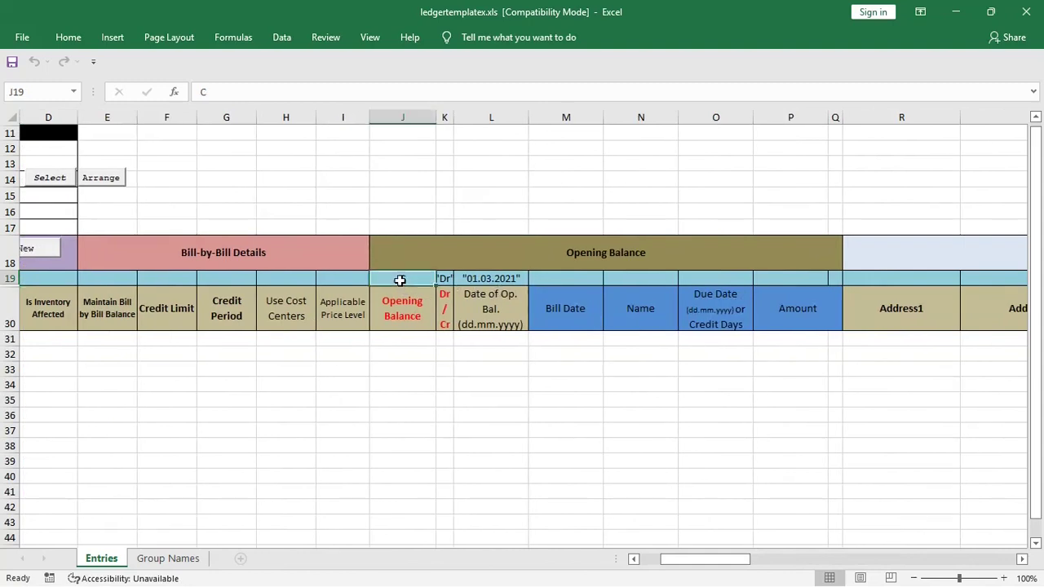
{"action": "left_click_drag", "start_coordinate": [400, 338], "coordinate": [401, 405]}
{"action": "left_click", "coordinate": [444, 278]}
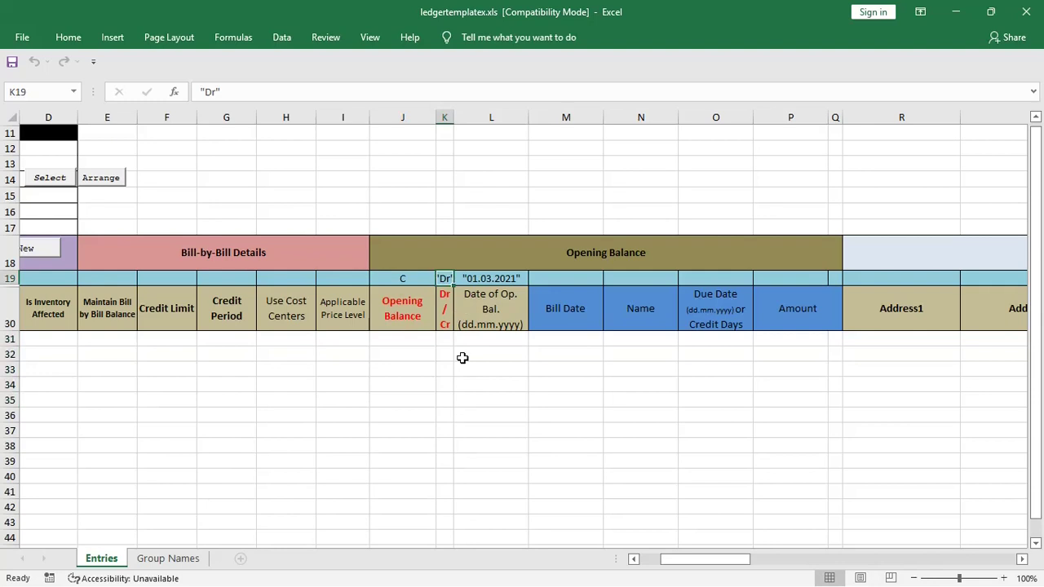
{"action": "left_click", "coordinate": [481, 278]}
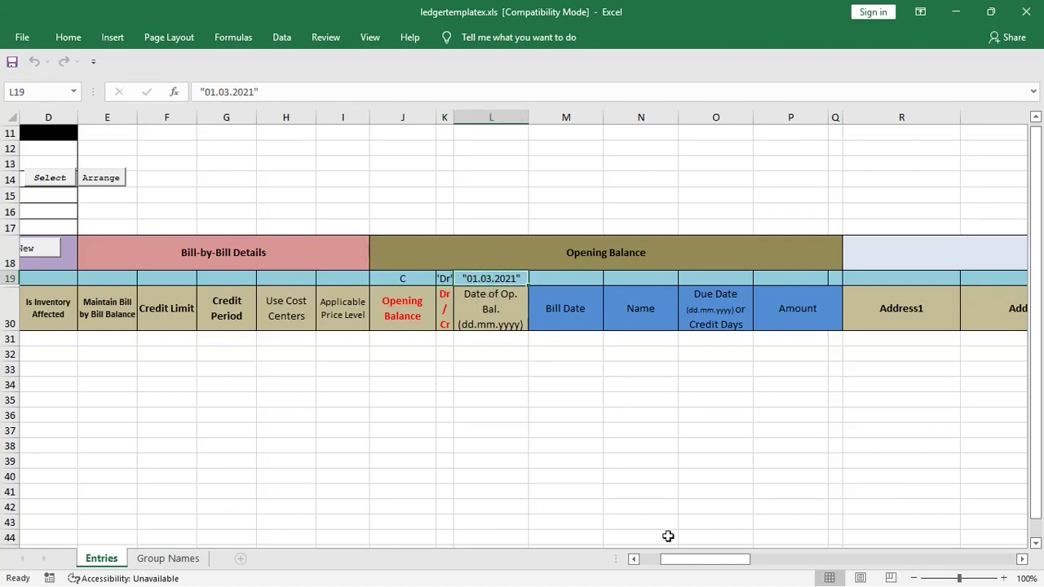
{"action": "left_click_drag", "start_coordinate": [692, 561], "coordinate": [638, 563]}
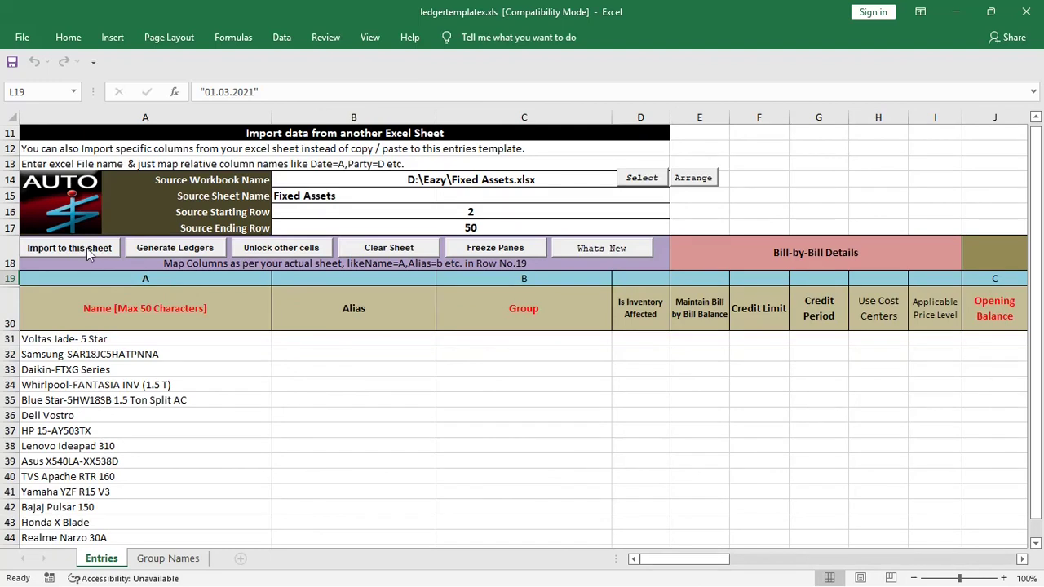
Clear the template's existing entries and import the mapped data from the Fixed Assets workbook into it.
{"action": "left_click", "coordinate": [388, 253]}
{"action": "key", "text": "Return"}
{"action": "key", "text": "Return"}
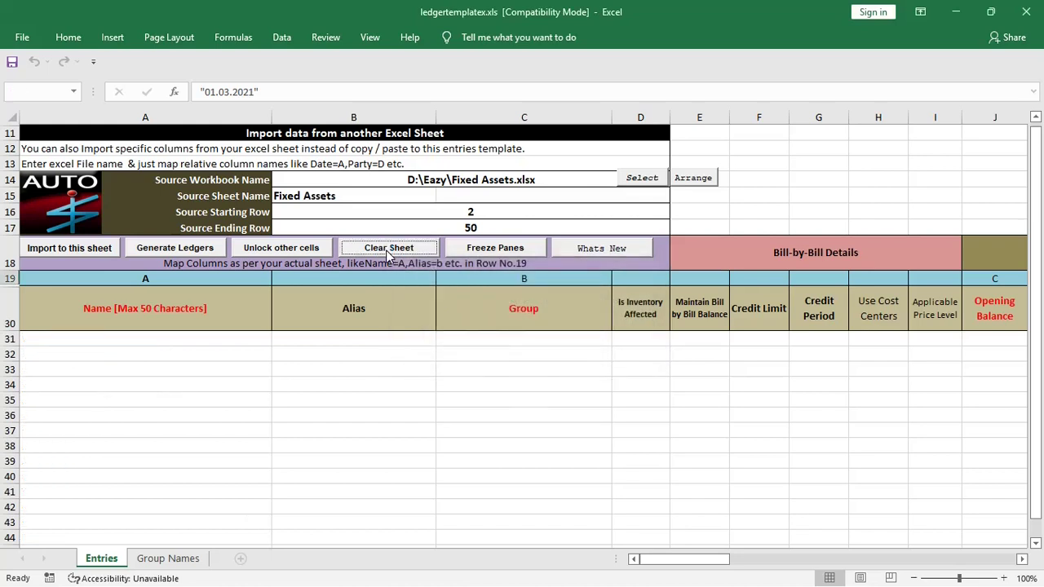
{"action": "left_click", "coordinate": [82, 255]}
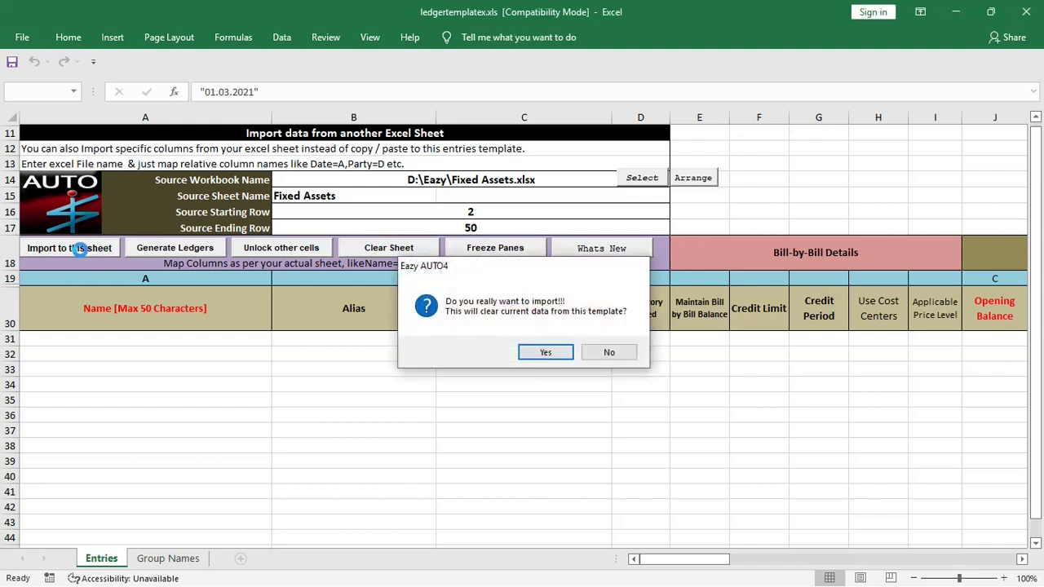
{"action": "key", "text": "Return"}
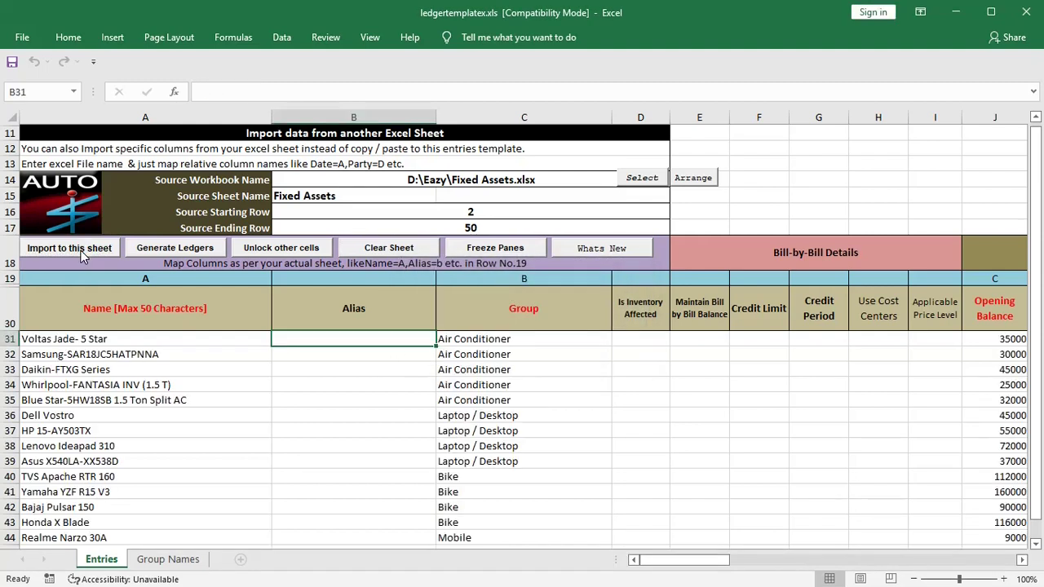
Generate the ledgers from the template and refresh the ledger list from Excel in Eazy AUTO4.
{"action": "left_click", "coordinate": [176, 250]}
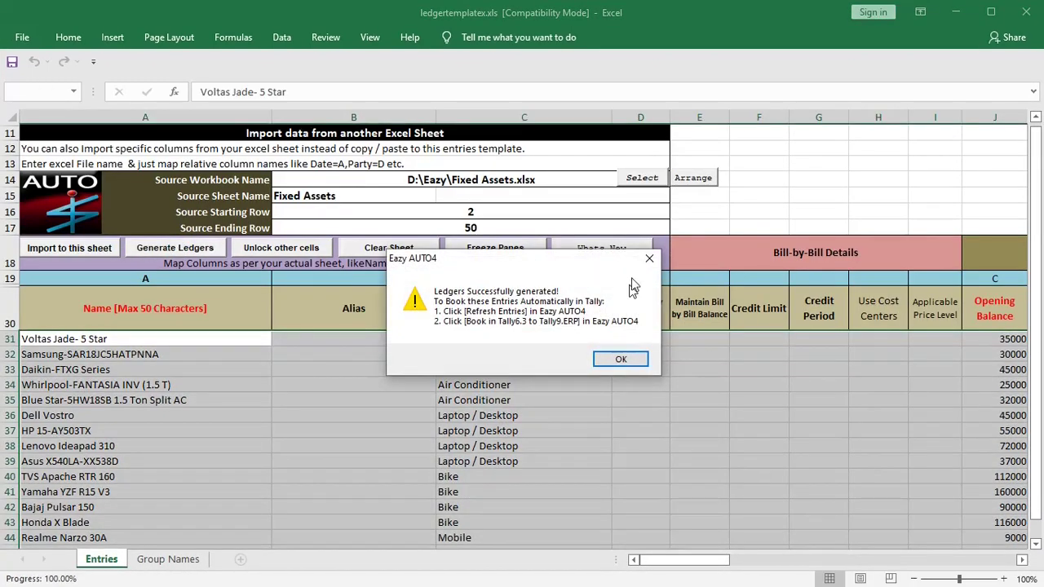
{"action": "left_click", "coordinate": [639, 361]}
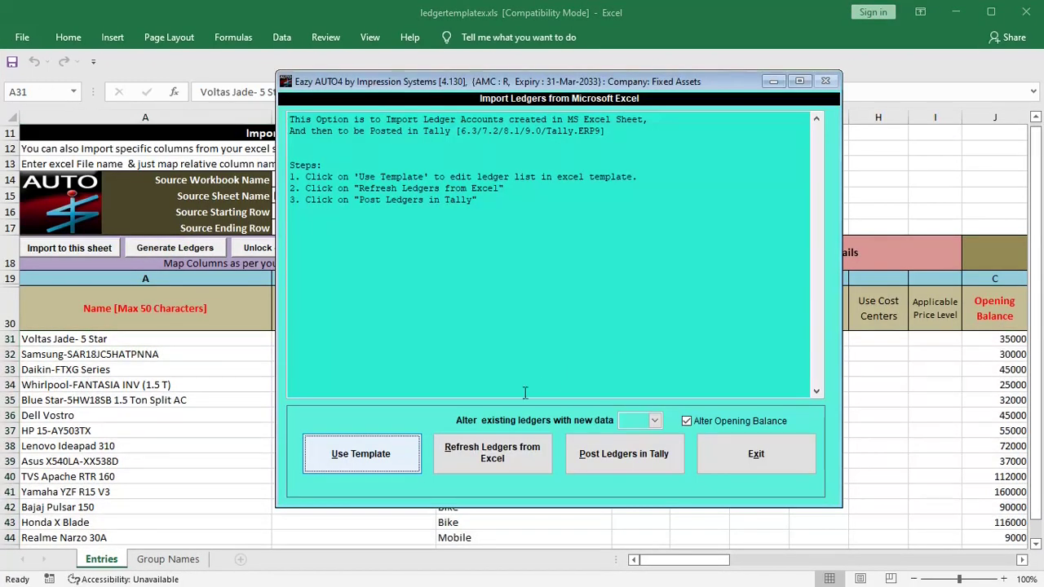
{"action": "left_click", "coordinate": [492, 453]}
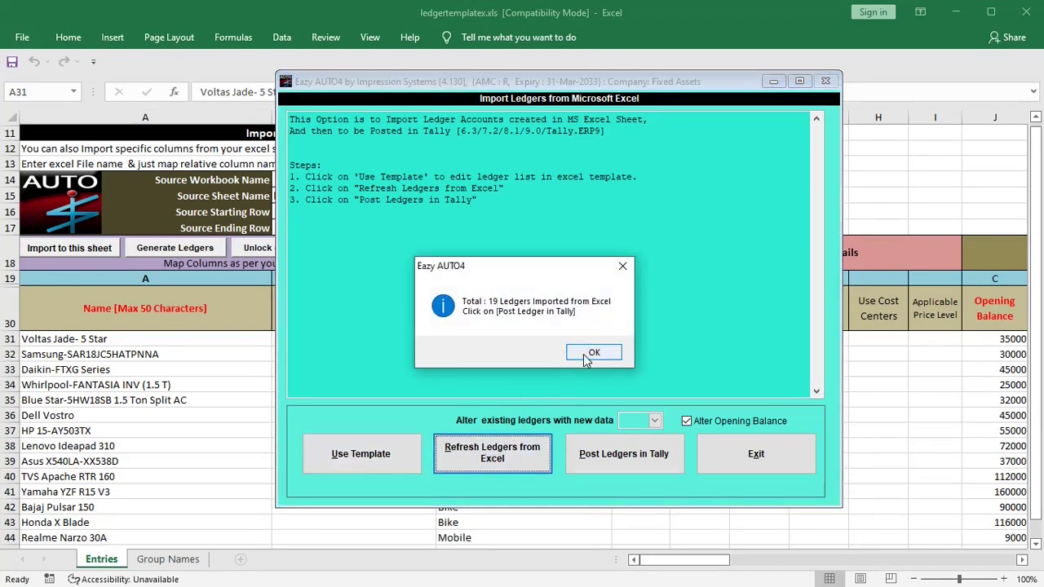
{"action": "left_click", "coordinate": [592, 354]}
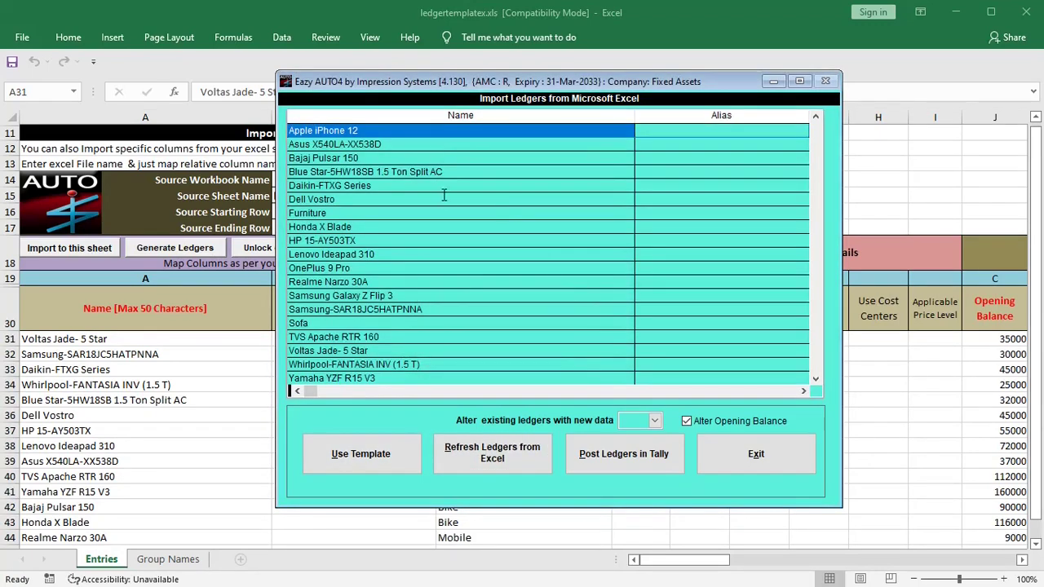
Switch to TallyPrime and open the Fixed Assets group summary from the Balance Sheet.
{"action": "key", "text": "alt+Tab"}
{"action": "key", "text": "alt+Tab"}
{"action": "key", "text": "alt+Tab"}
{"action": "key", "text": "Escape"}
{"action": "key", "text": "Escape"}
{"action": "key", "text": "Escape"}
{"action": "key", "text": "Escape"}
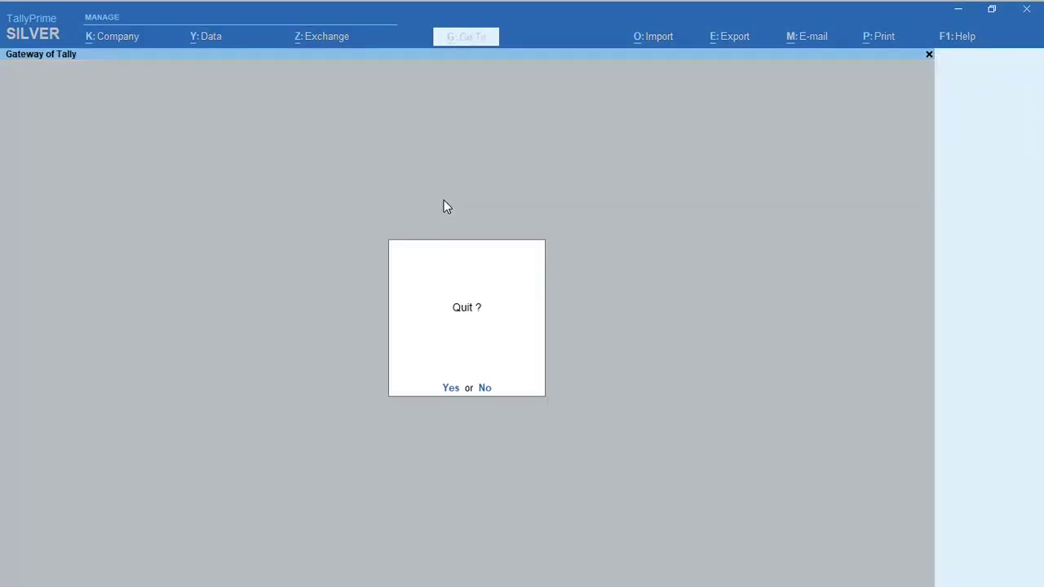
{"action": "key", "text": "Escape"}
{"action": "key", "text": "b"}
{"action": "key", "text": "Right"}
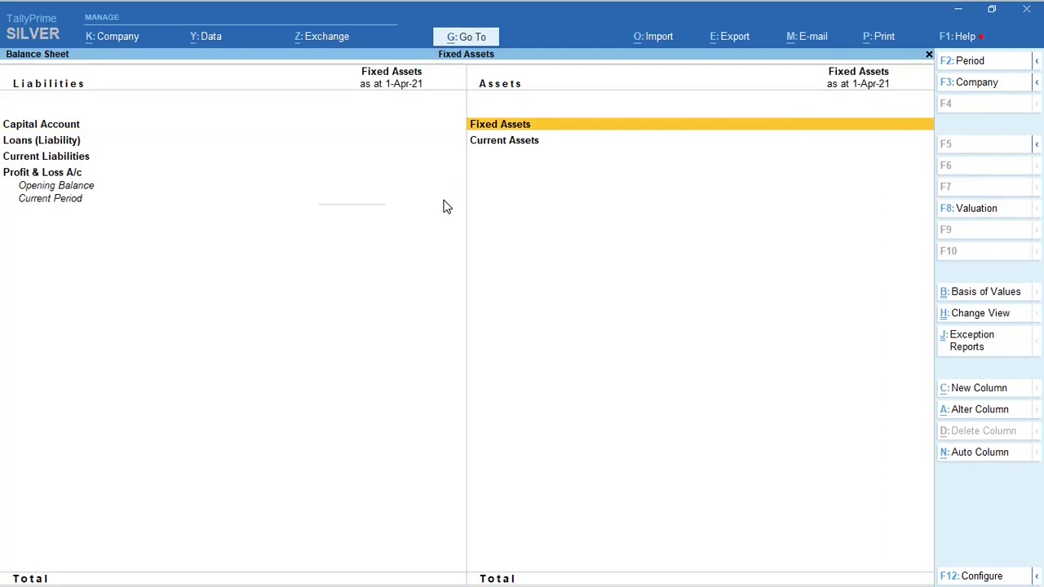
{"action": "key", "text": "Return"}
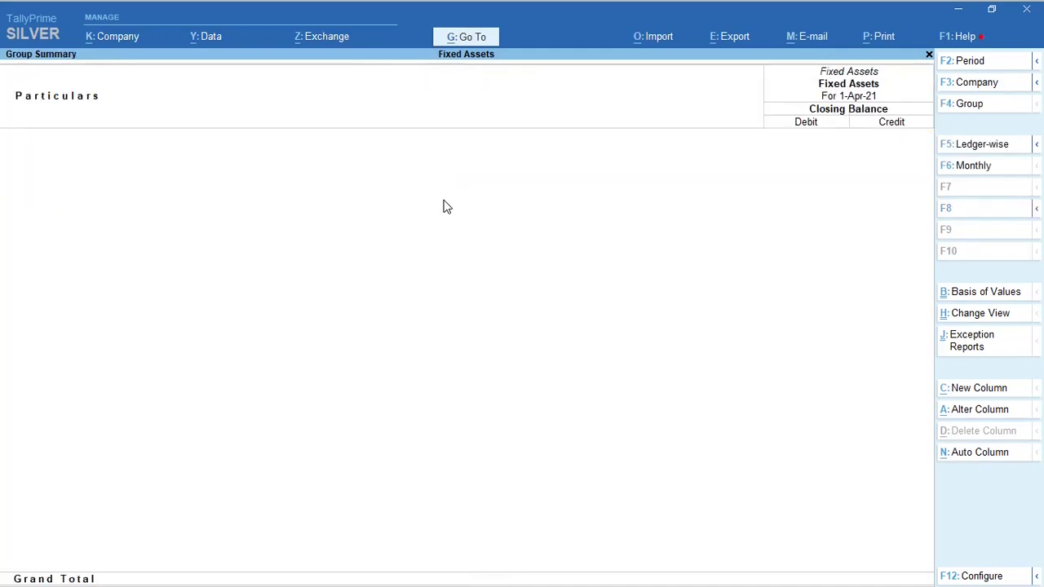
Switch back to Eazy AUTO4 and post the refreshed ledgers in Tally.
{"action": "key", "text": "alt+Tab"}
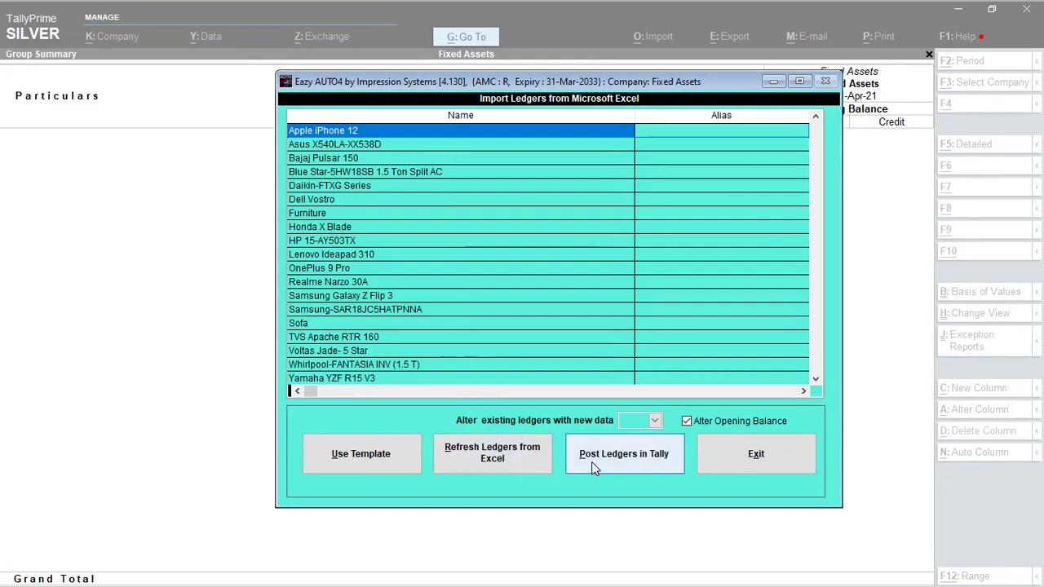
{"action": "left_click", "coordinate": [594, 459]}
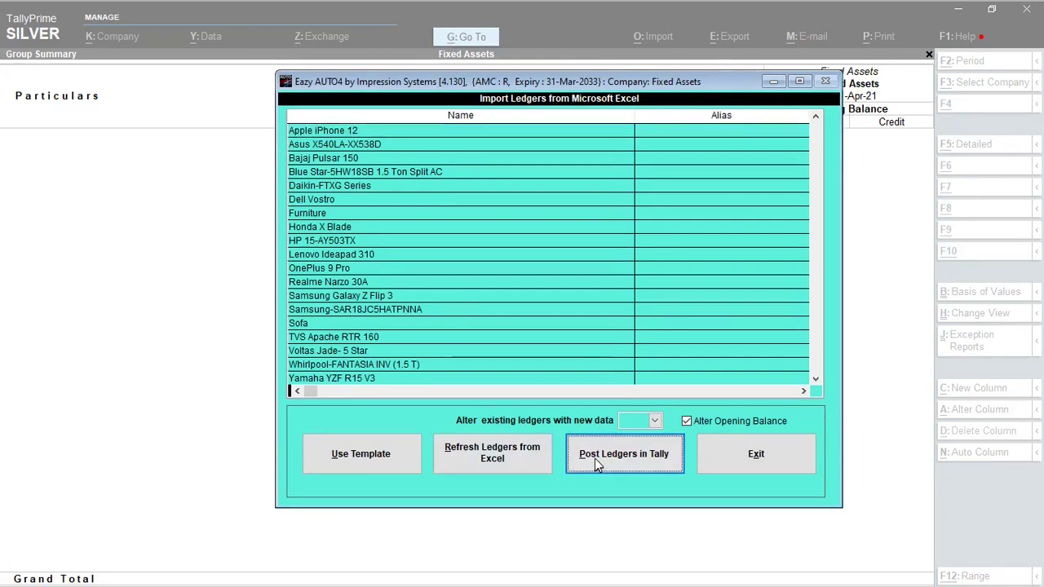
{"action": "left_click", "coordinate": [508, 343]}
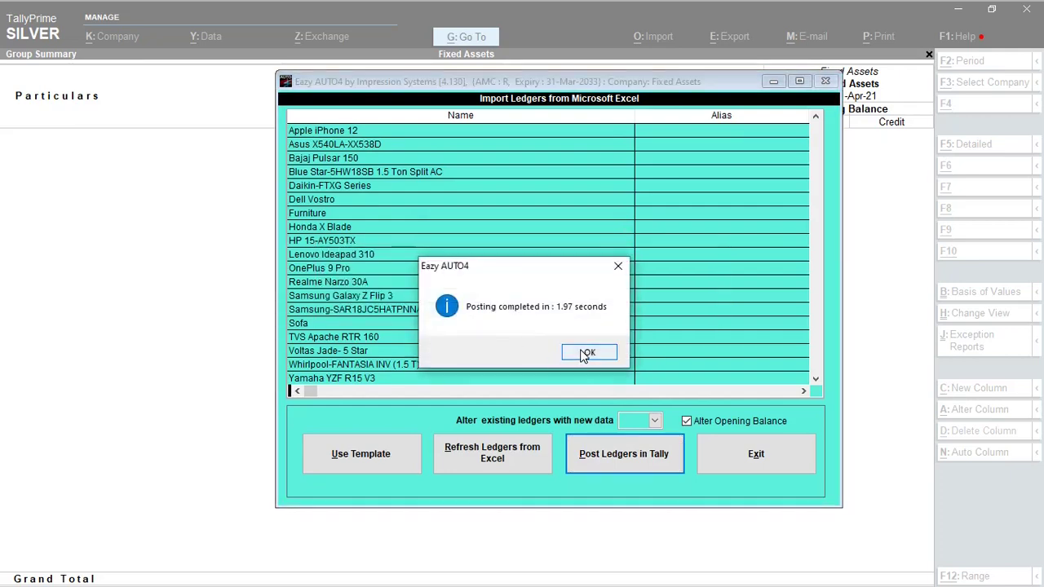
{"action": "left_click", "coordinate": [587, 354]}
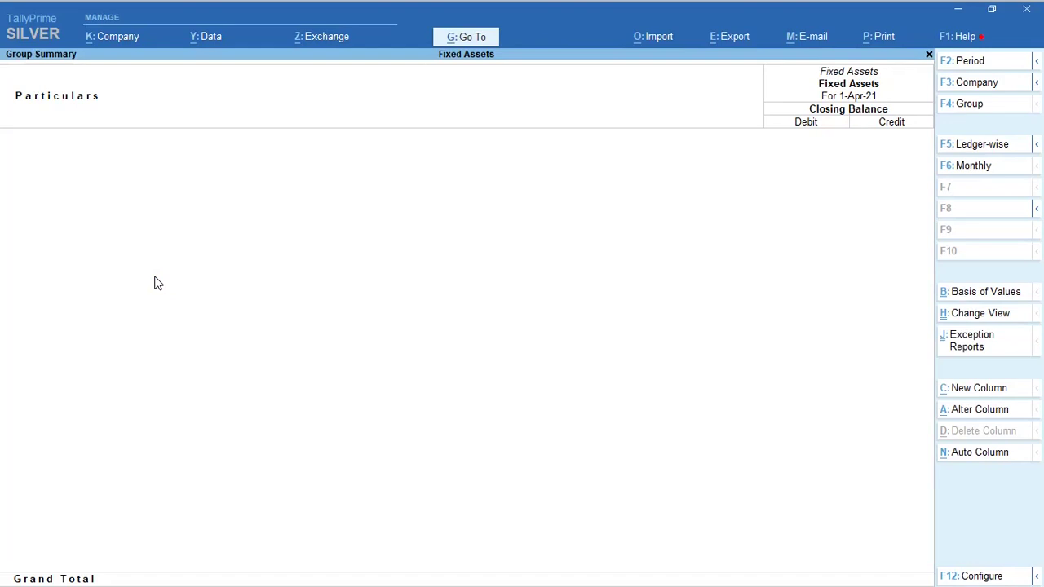
Review the asset groups and their closing balances in TallyPrime's Fixed Assets group summary.
{"action": "key", "text": "Down"}
{"action": "key", "text": "Down"}
{"action": "key", "text": "Down"}
{"action": "key", "text": "Down"}
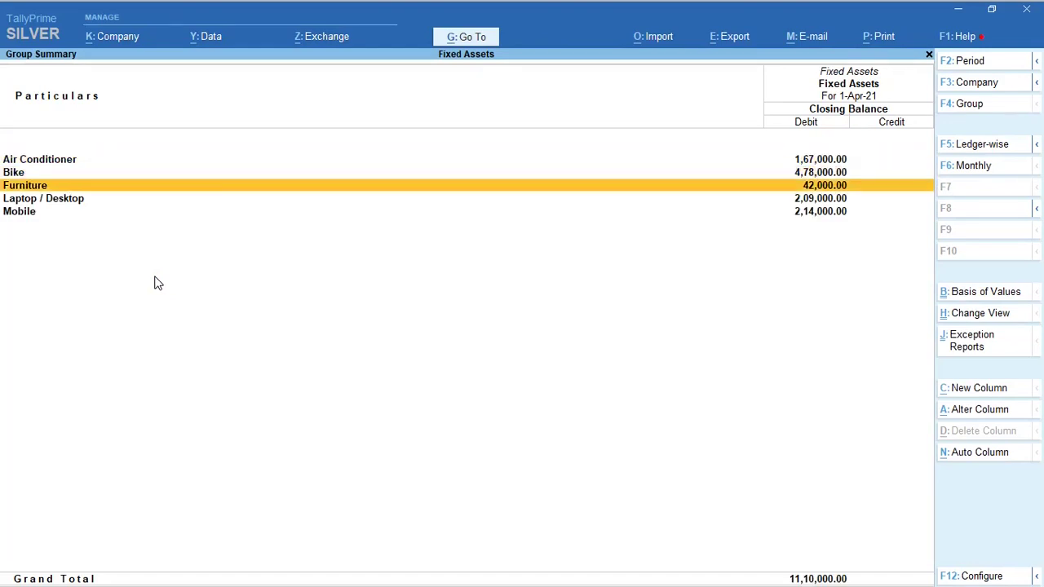
{"action": "key", "text": "Up"}
{"action": "key", "text": "Up"}
{"action": "key", "text": "Up"}
{"action": "key", "text": "Up"}
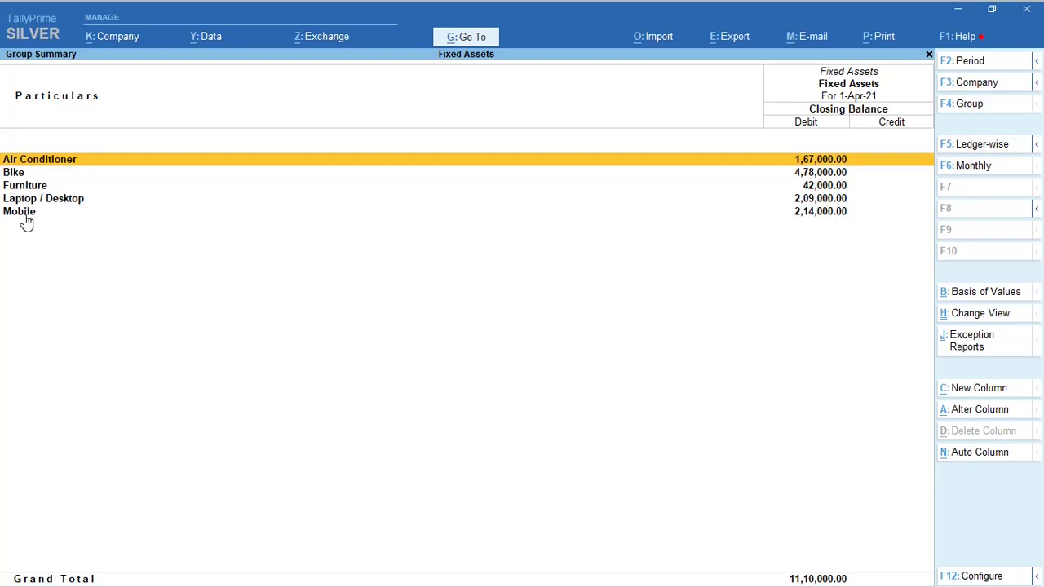
Inspect the Air Conditioner group's ledgers and the Blue Star split AC's opening balance, returning to the Fixed Assets summary.
{"action": "key", "text": "Return"}
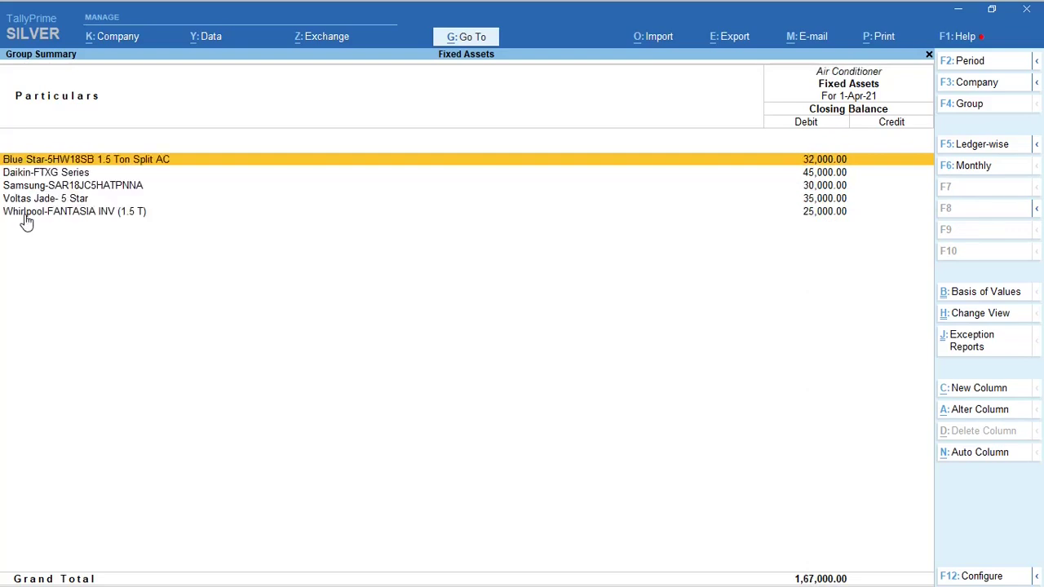
{"action": "key", "text": "Return"}
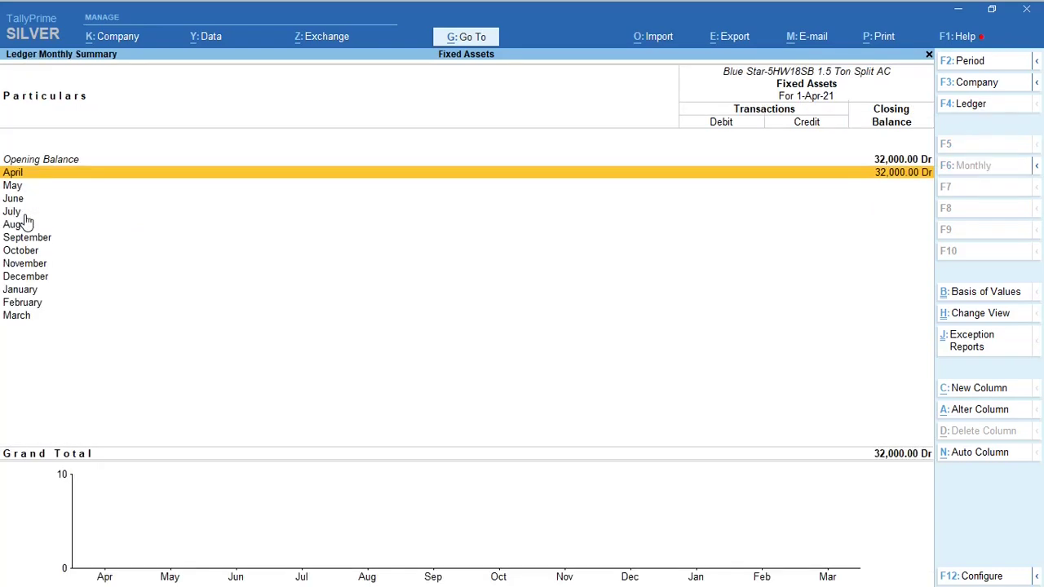
{"action": "key", "text": "Escape"}
{"action": "key", "text": "Escape"}
{"action": "key", "text": "Escape"}
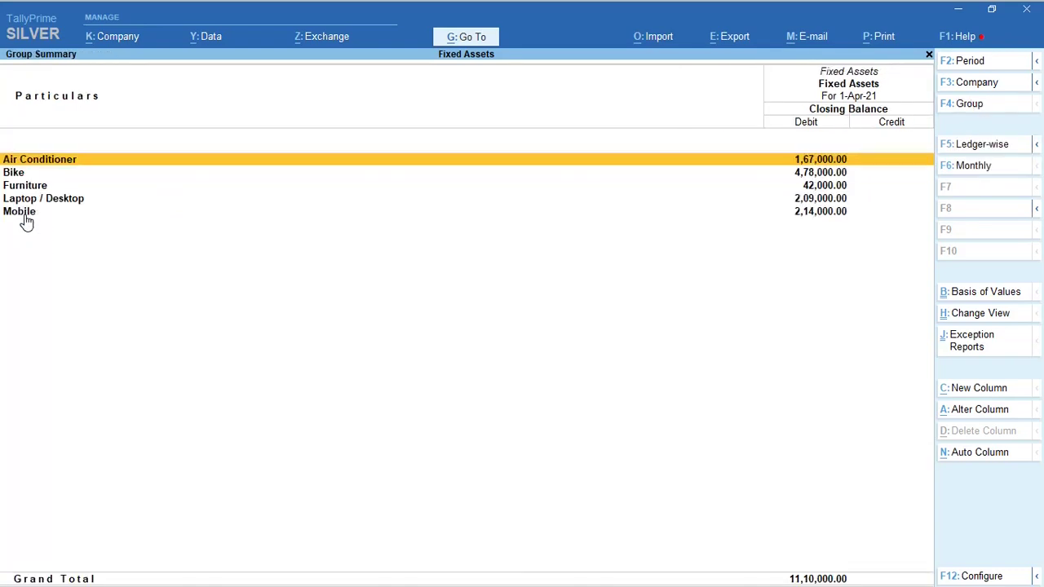
Look through the Fixed Assets groups from Air Conditioner to Mobile once more.
{"action": "key", "text": "Return"}
{"action": "key", "text": "Escape"}
{"action": "key", "text": "Up"}
{"action": "key", "text": "Return"}
{"action": "key", "text": "Down"}
{"action": "key", "text": "Down"}
{"action": "key", "text": "Down"}
{"action": "key", "text": "Down"}
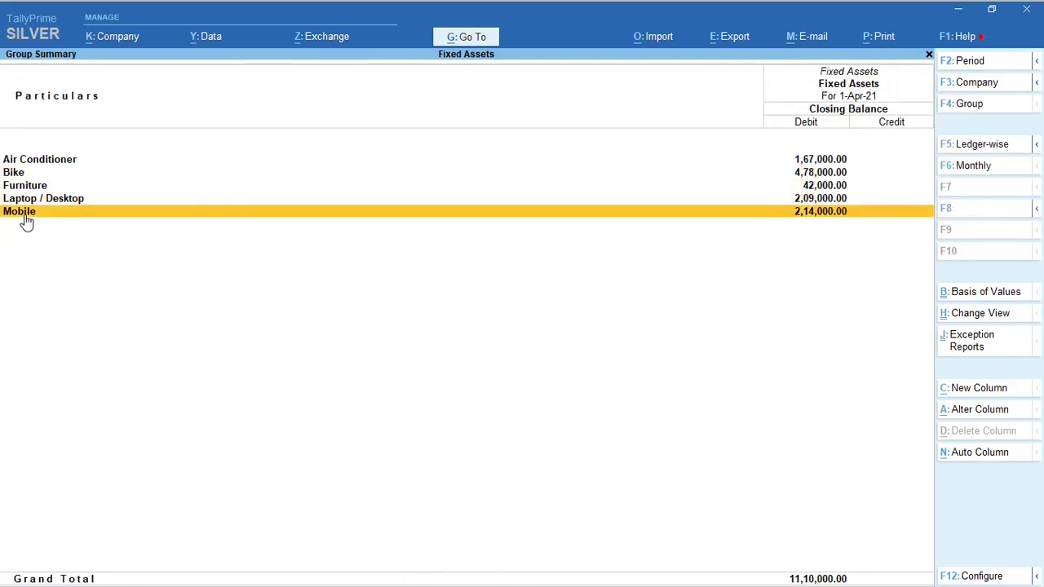
{"action": "key", "text": "Up"}
{"action": "key", "text": "Up"}
{"action": "key", "text": "Up"}
{"action": "key", "text": "Up"}
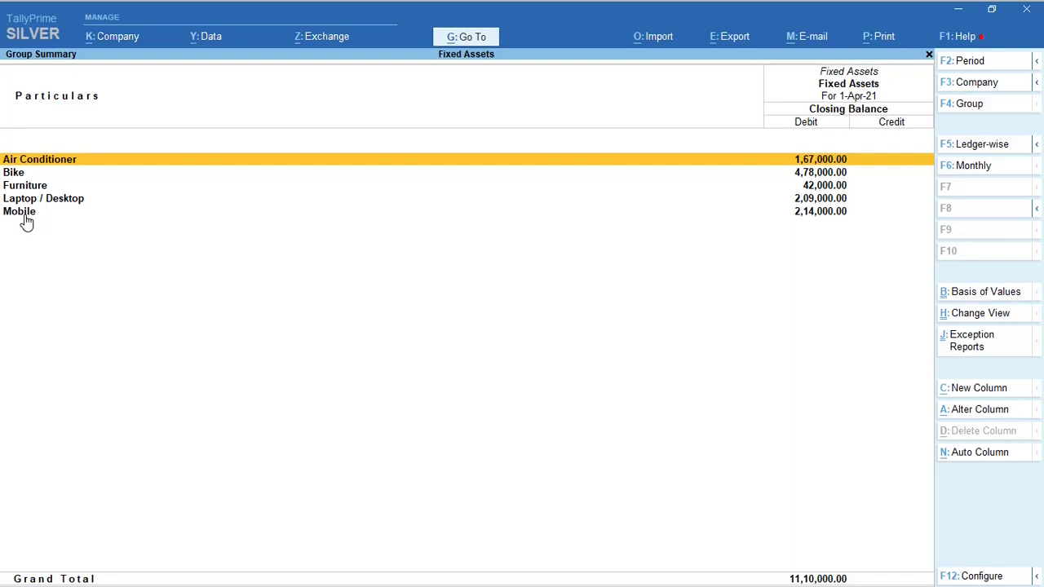
Switch to the Fixed Assets workbook and review the date, mode, debit ledger and amount columns on the Depreciation sheet.
{"action": "key", "text": "alt+Tab"}
{"action": "key", "text": "alt+Tab"}
{"action": "key", "text": "alt+Tab"}
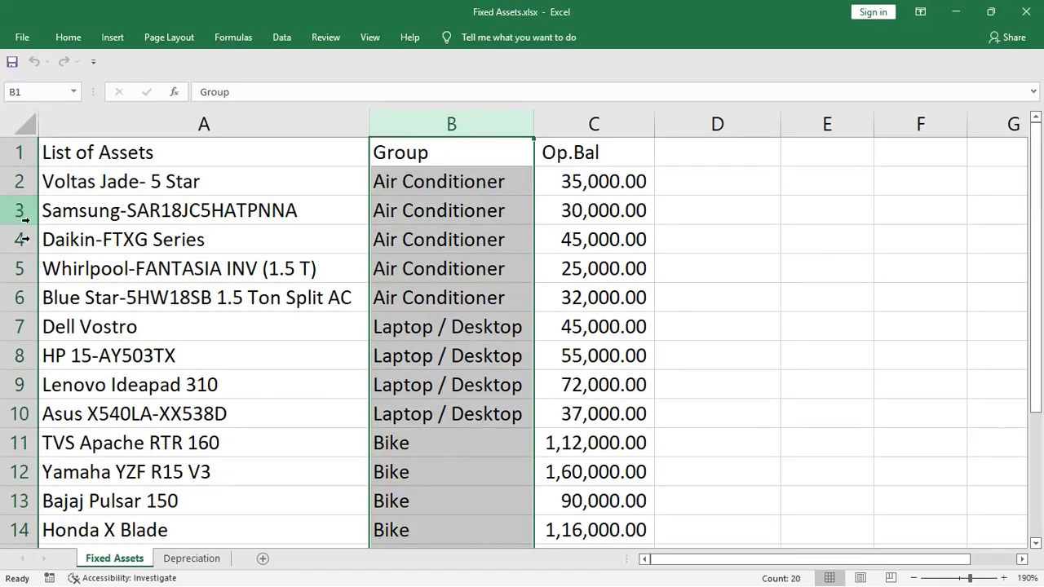
{"action": "left_click", "coordinate": [193, 559]}
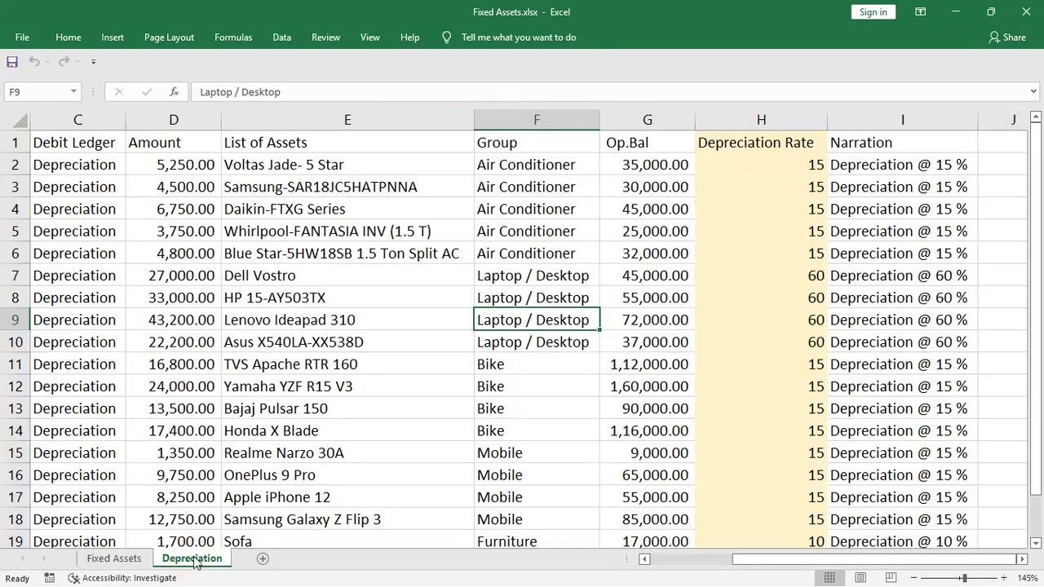
{"action": "left_click_drag", "start_coordinate": [759, 561], "coordinate": [626, 569]}
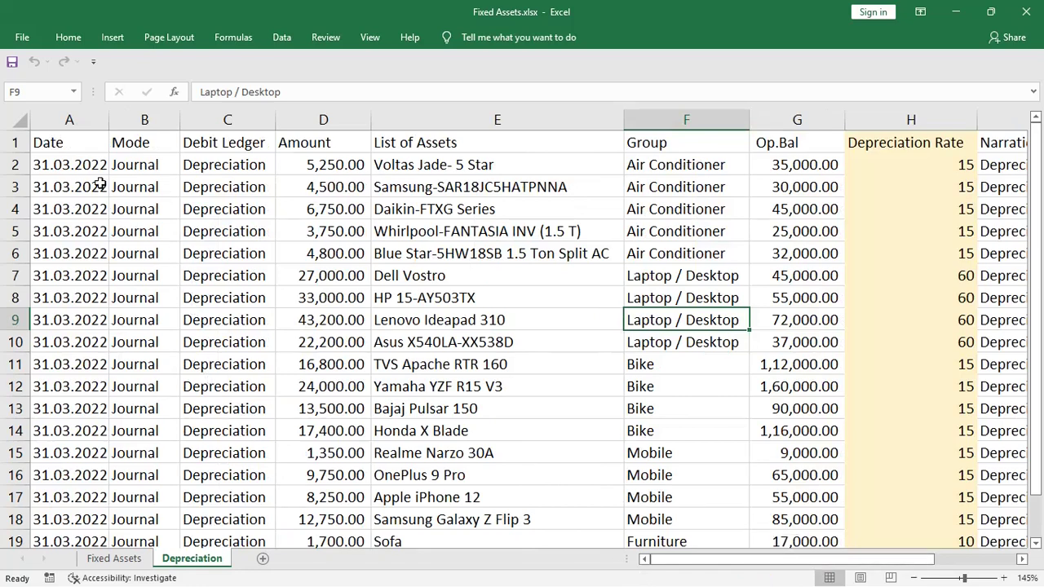
{"action": "left_click", "coordinate": [60, 161]}
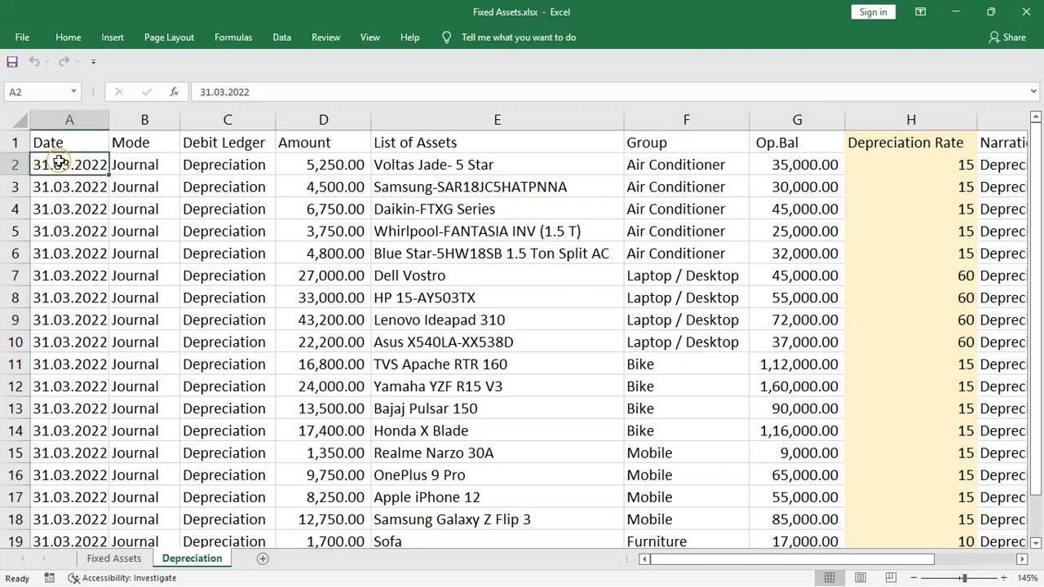
{"action": "left_click", "coordinate": [141, 164]}
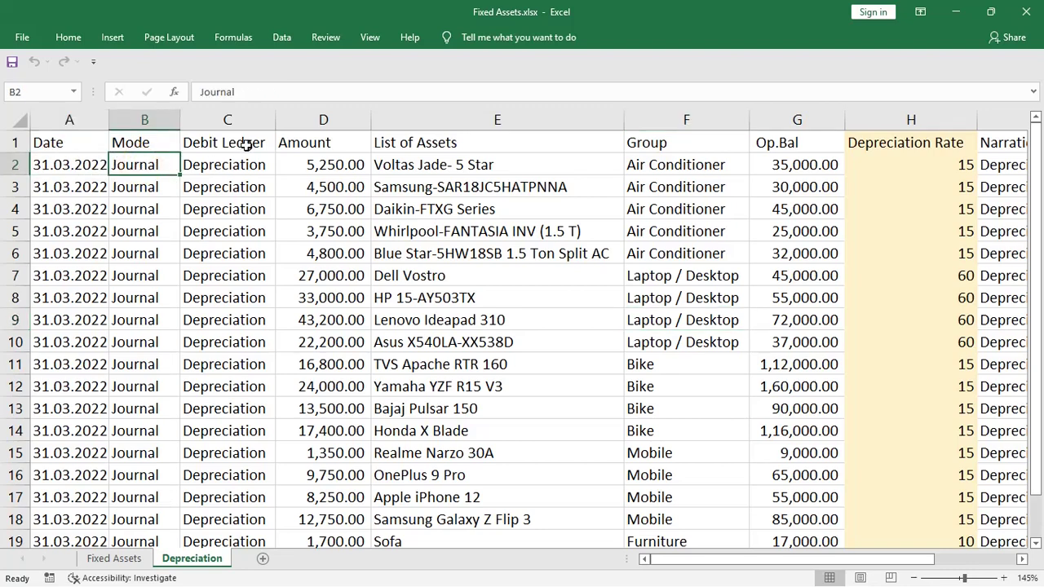
{"action": "left_click", "coordinate": [235, 164]}
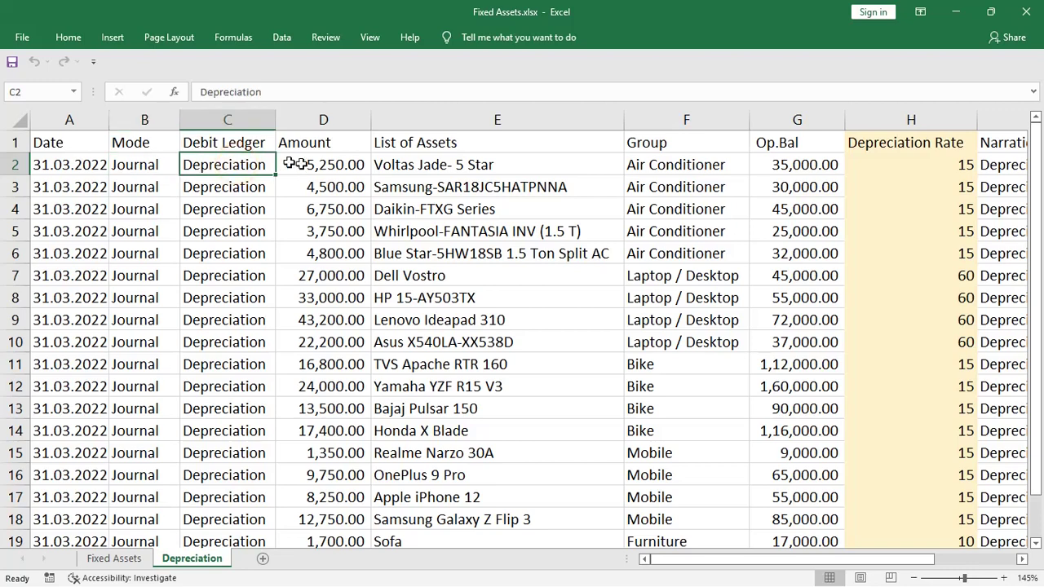
{"action": "left_click", "coordinate": [324, 162]}
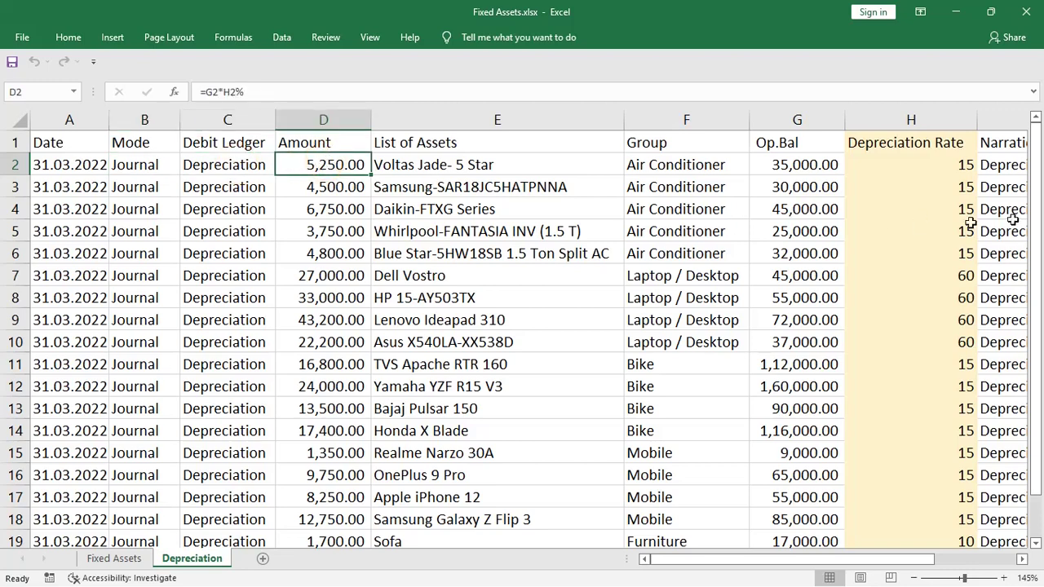
Examine the depreciation rates and opening balances on which the depreciation amounts are based.
{"action": "left_click", "coordinate": [944, 140]}
{"action": "left_click_drag", "start_coordinate": [943, 164], "coordinate": [945, 341]}
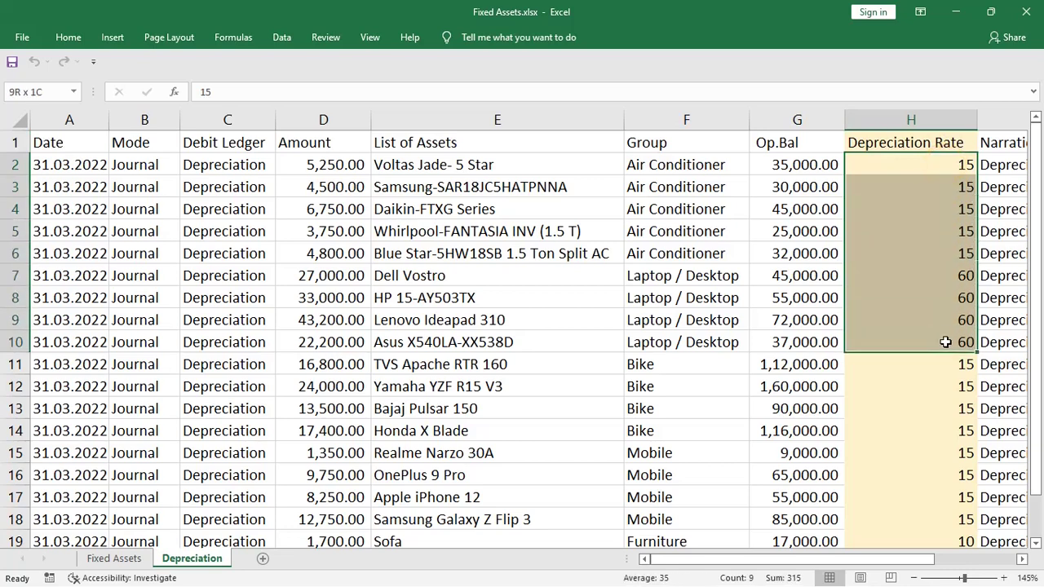
{"action": "left_click", "coordinate": [801, 164]}
{"action": "left_click_drag", "start_coordinate": [802, 194], "coordinate": [803, 368]}
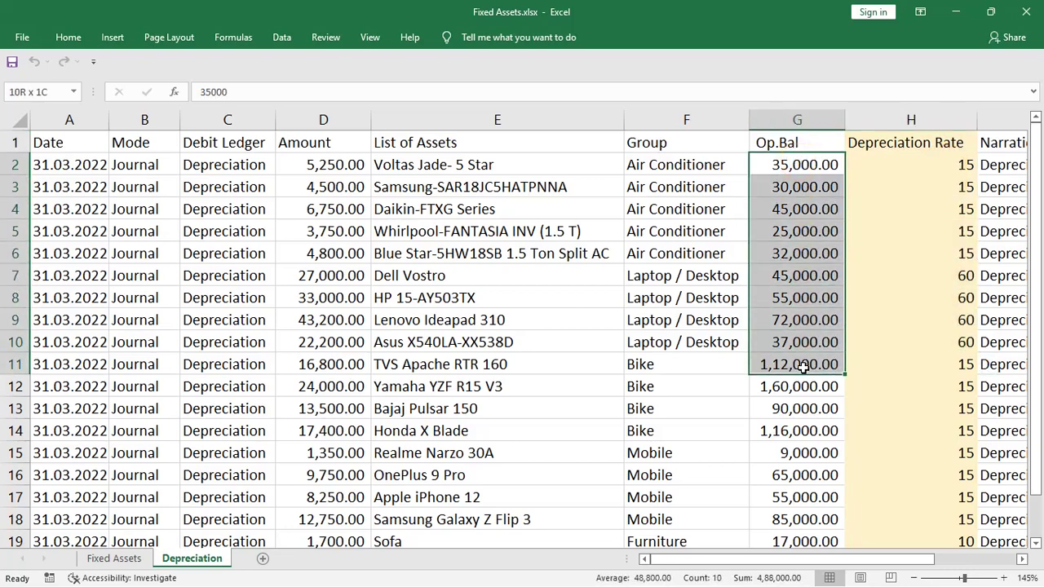
Enter the formula =G2*H2 as the first asset's depreciation amount in cell D2.
{"action": "left_click", "coordinate": [307, 167]}
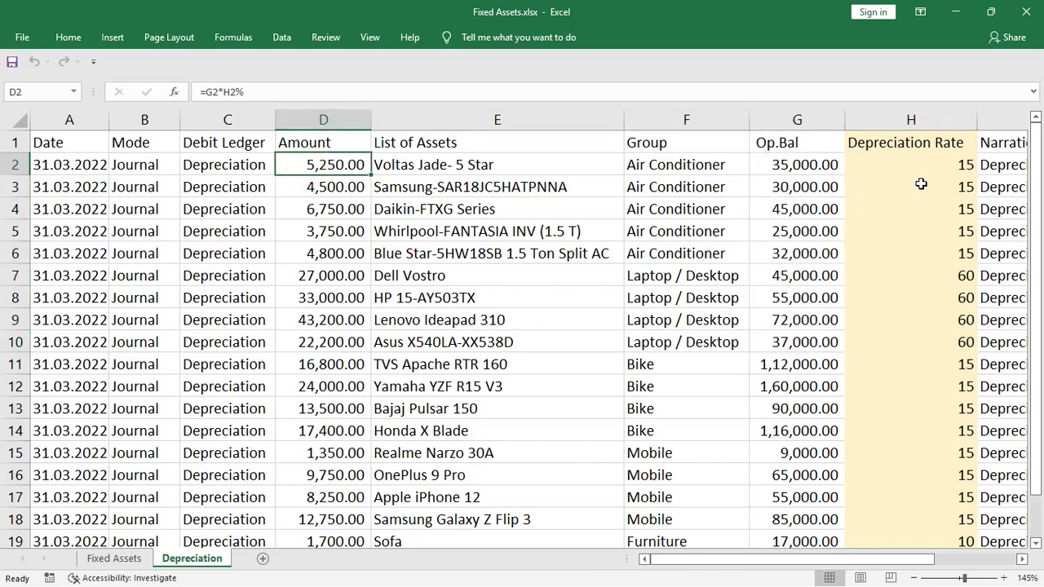
{"action": "type", "text": "="}
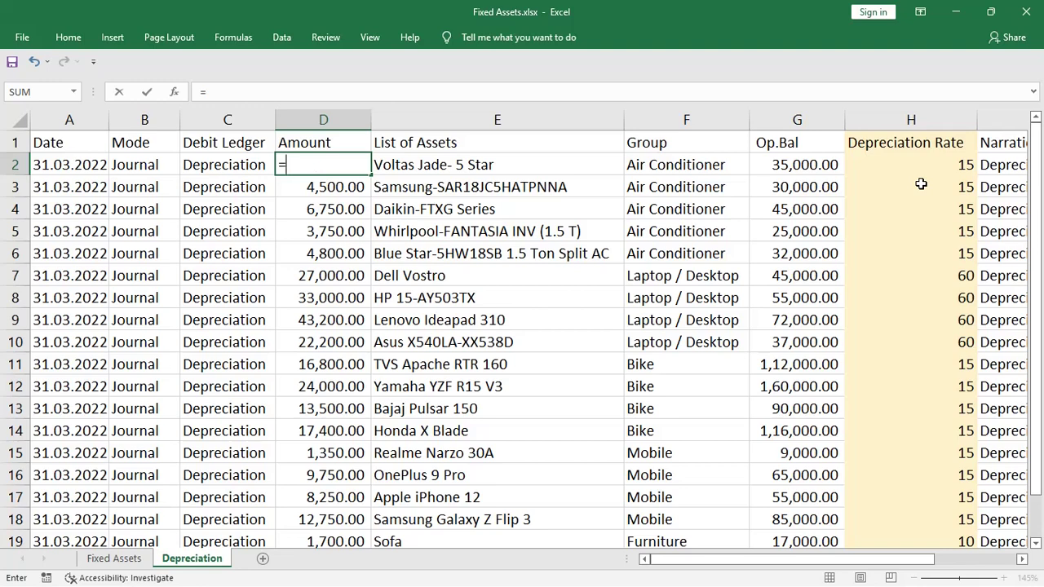
{"action": "left_click", "coordinate": [803, 164]}
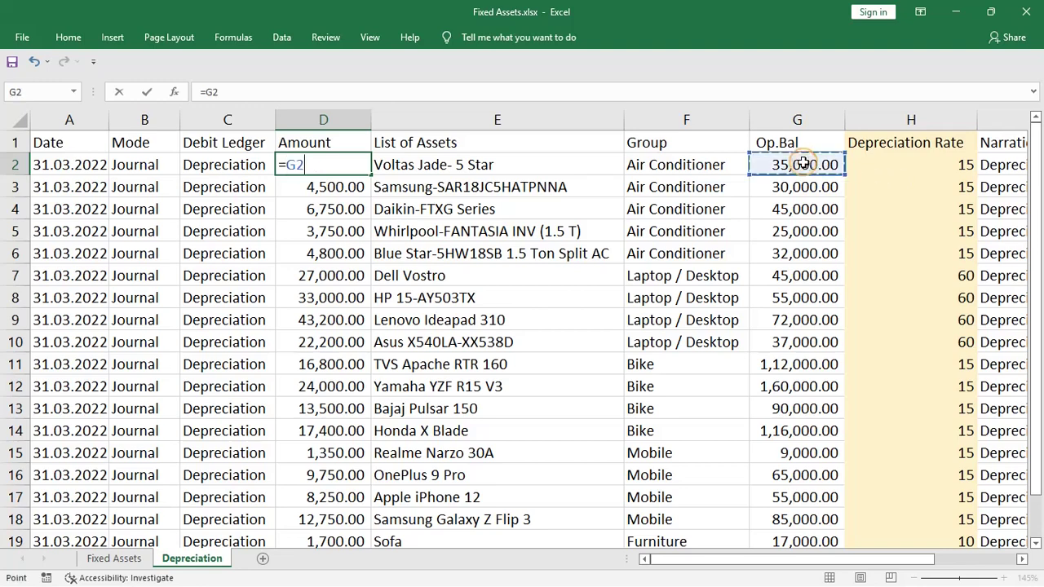
{"action": "type", "text": "*"}
{"action": "left_click", "coordinate": [965, 165]}
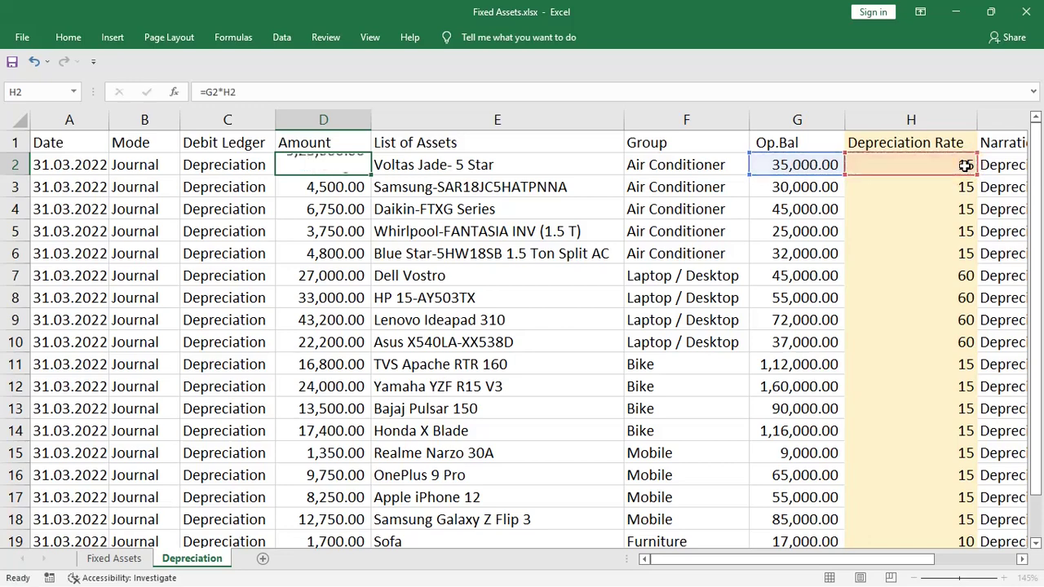
{"action": "key", "text": "Return"}
Correct the formula in D2 to =G2*H2% and fill it down the Amount column for all assets.
{"action": "left_click", "coordinate": [337, 166]}
{"action": "left_click", "coordinate": [275, 92]}
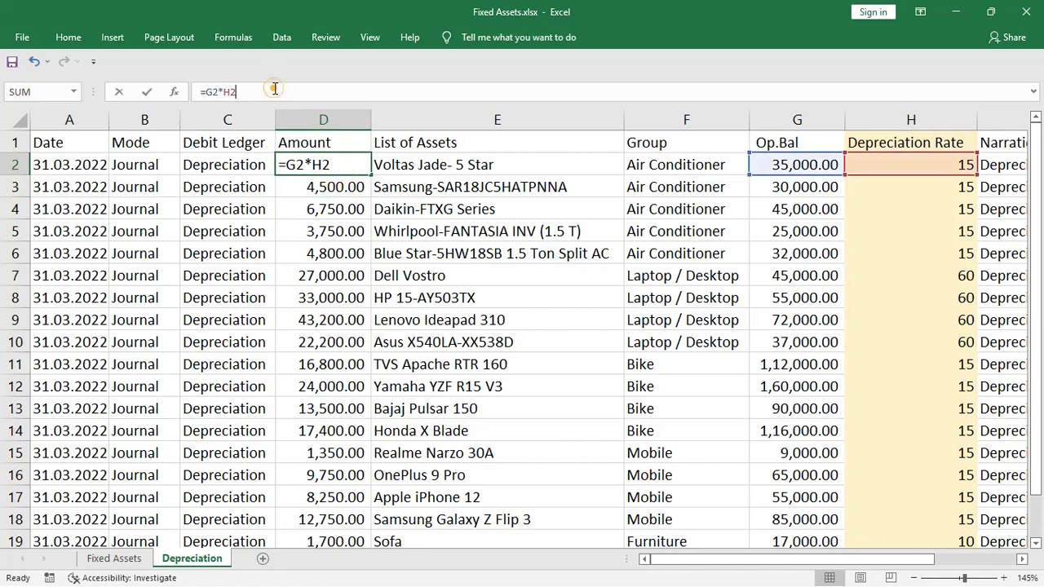
{"action": "type", "text": "%"}
{"action": "key", "text": "ctrl+Return"}
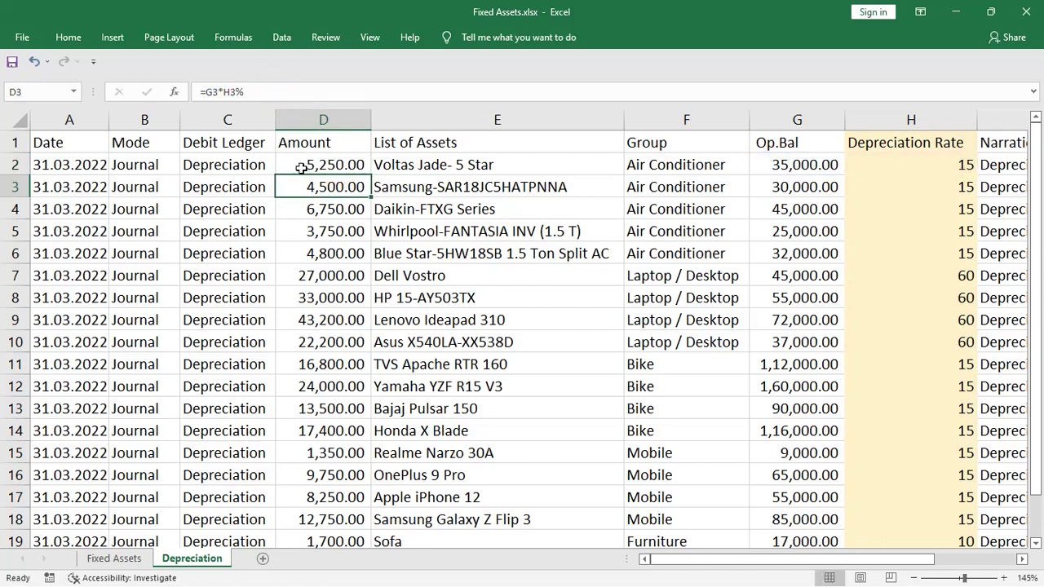
{"action": "double_click", "coordinate": [372, 175]}
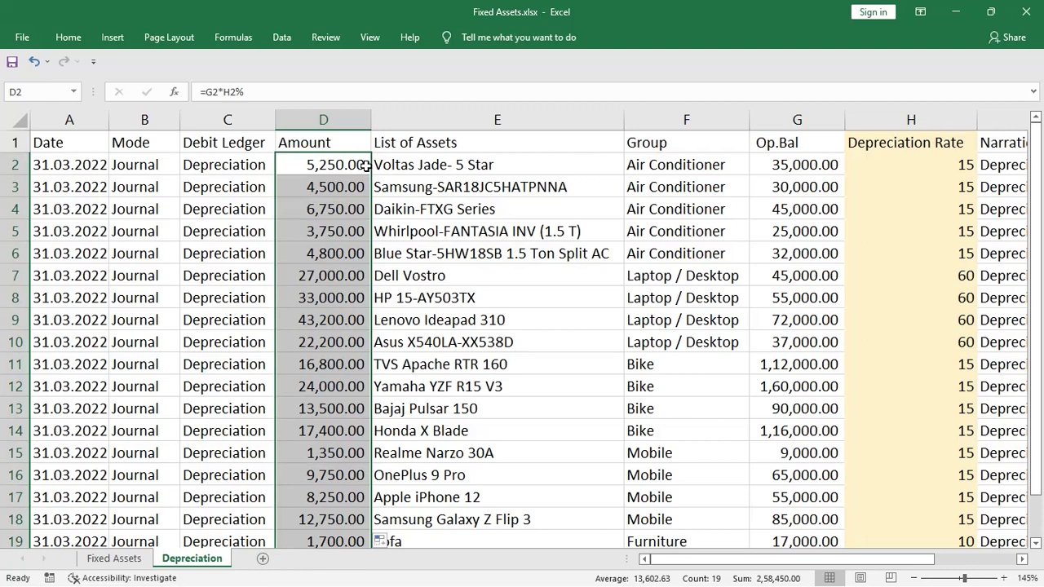
{"action": "left_click", "coordinate": [428, 162]}
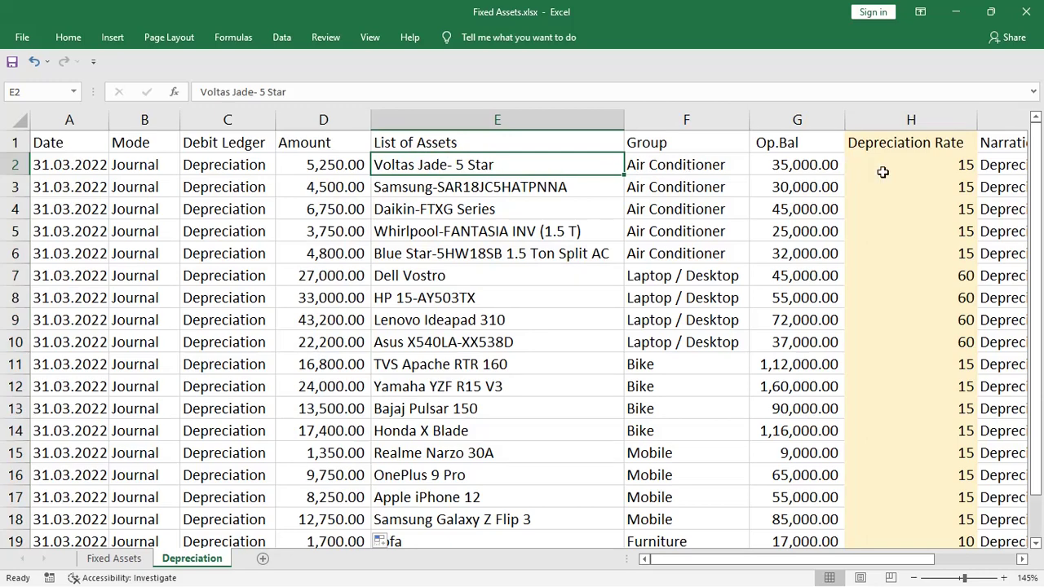
Highlight the Date and Mode header cells with a yellow fill.
{"action": "left_click", "coordinate": [85, 141]}
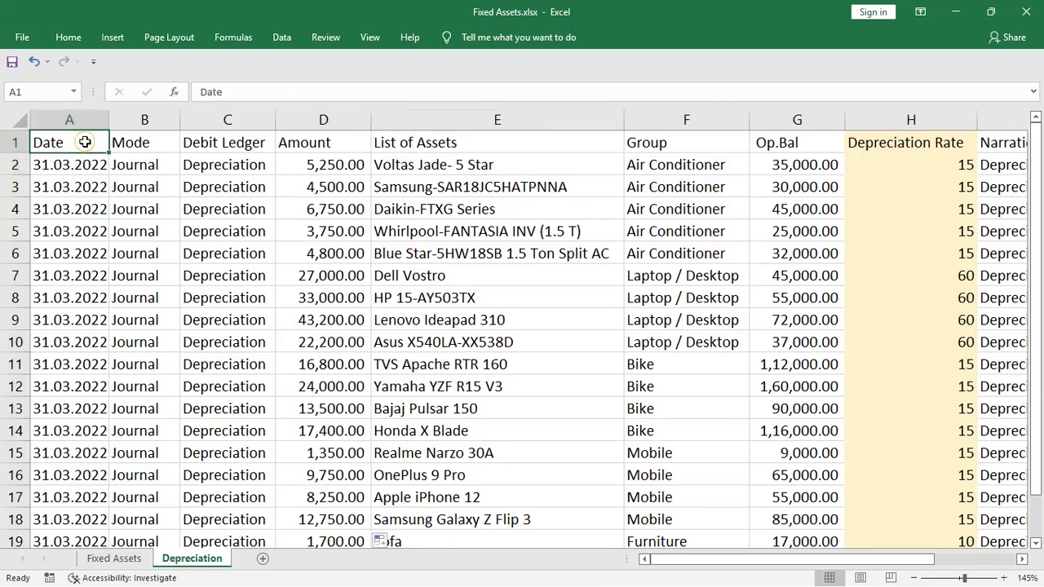
{"action": "left_click", "coordinate": [69, 38]}
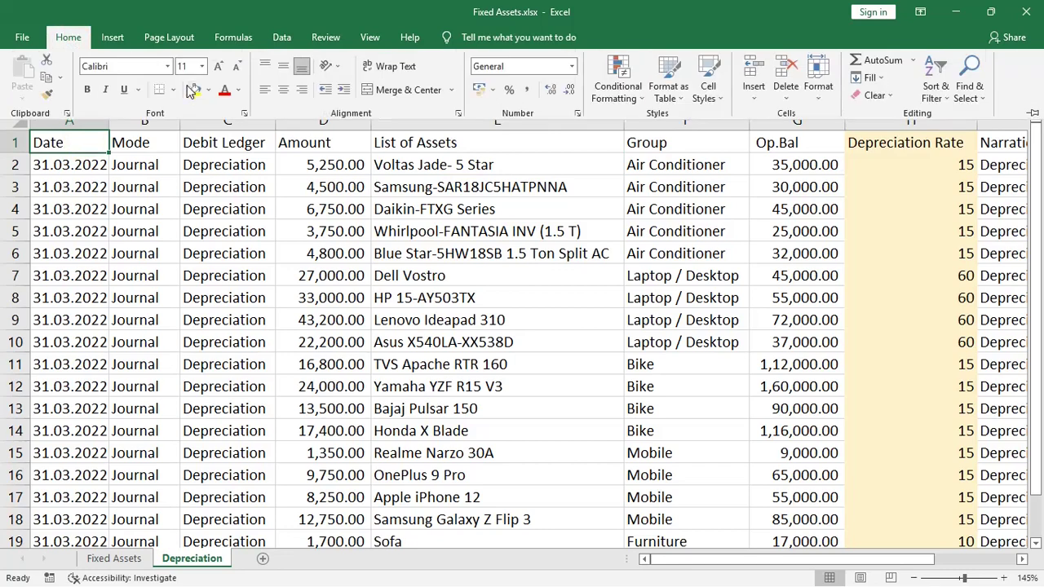
{"action": "left_click", "coordinate": [193, 90]}
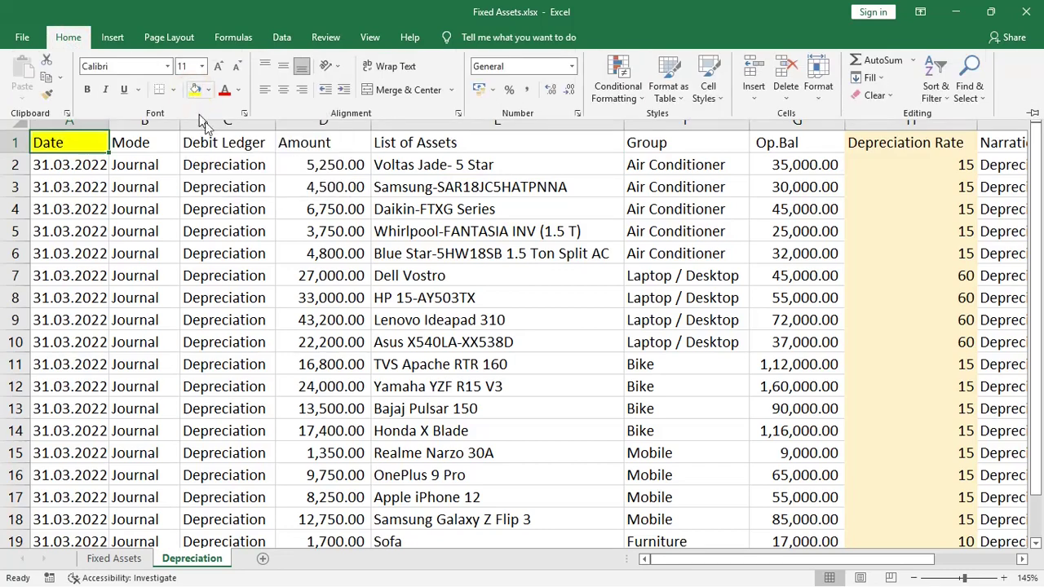
{"action": "left_click", "coordinate": [144, 140]}
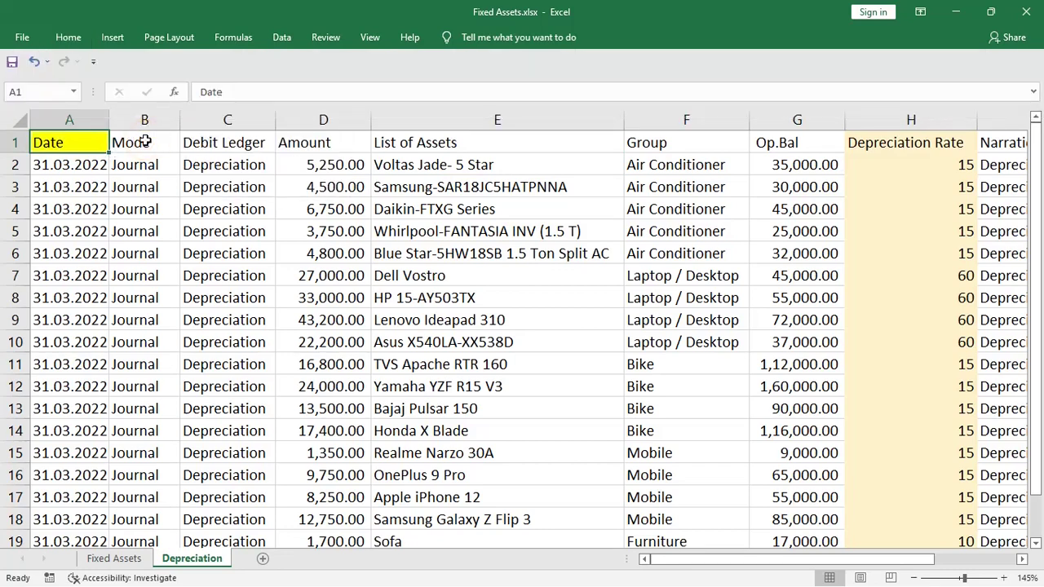
{"action": "left_click", "coordinate": [144, 142]}
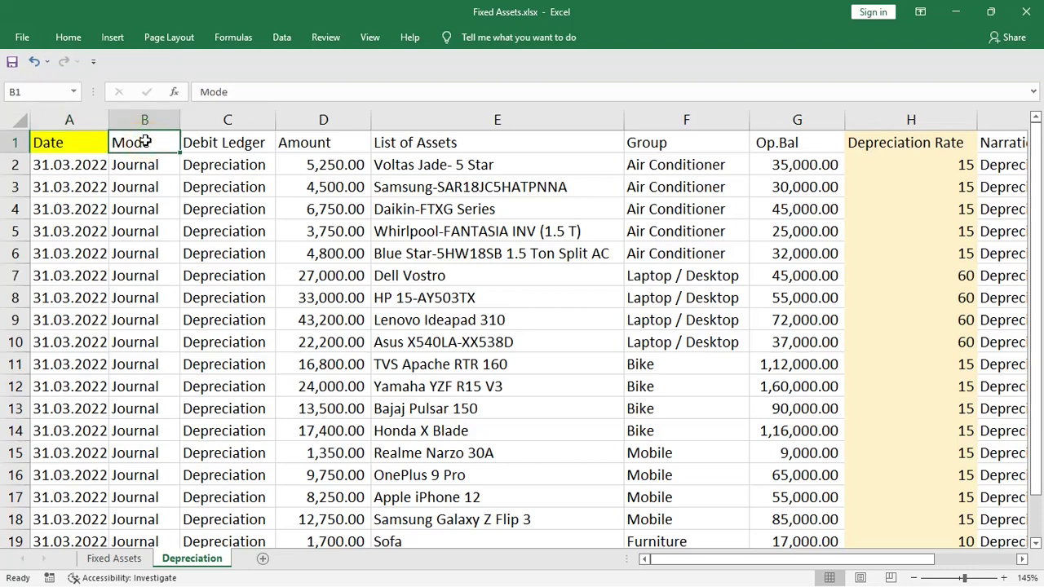
{"action": "key", "text": "F4"}
Repeat the yellow fill on the Debit Ledger, Amount, List of Assets and Narration header cells.
{"action": "key", "text": "Right"}
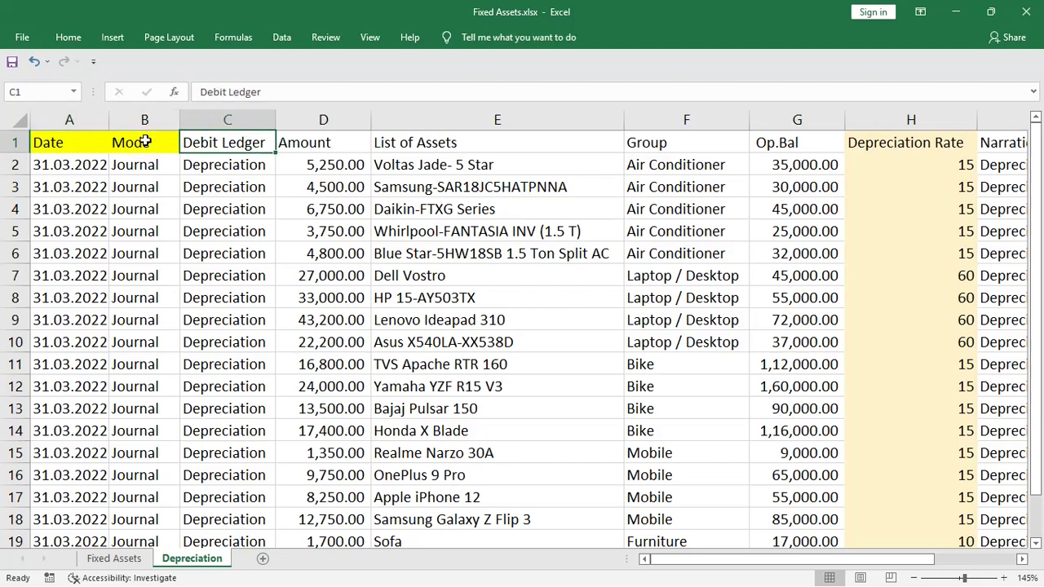
{"action": "key", "text": "F4"}
{"action": "key", "text": "Right"}
{"action": "key", "text": "F4"}
{"action": "key", "text": "Right"}
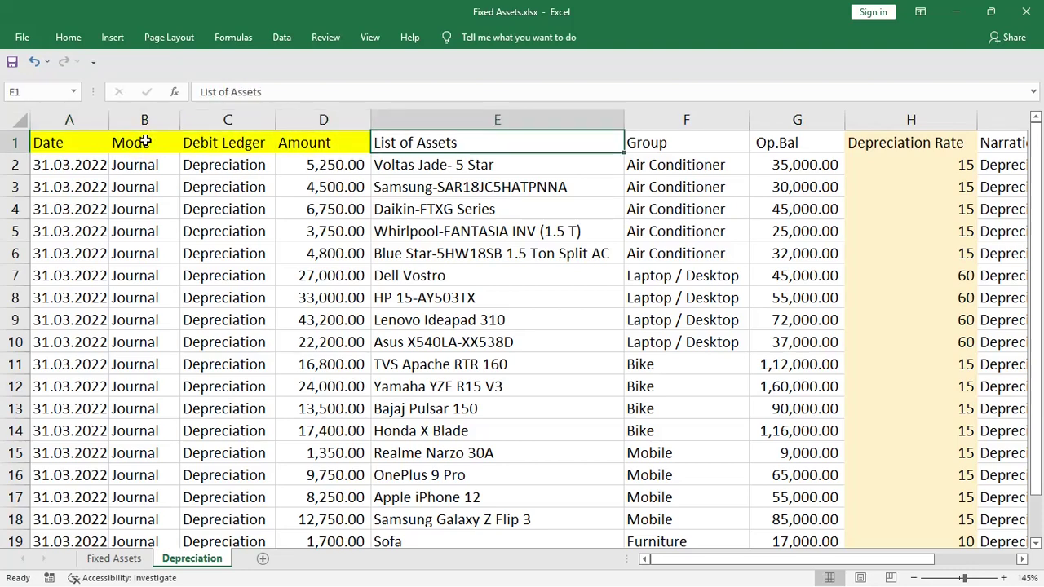
{"action": "key", "text": "F4"}
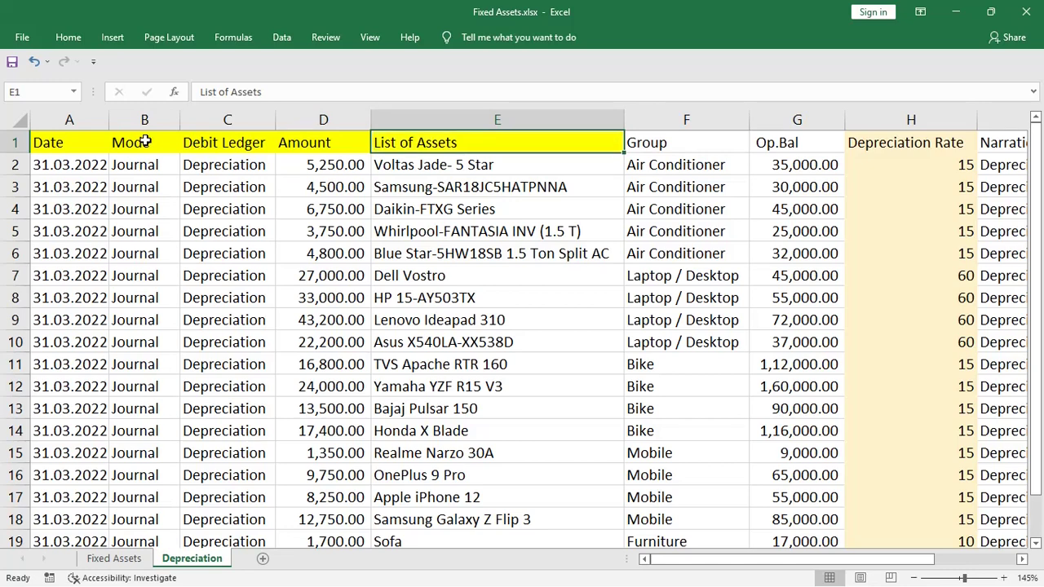
{"action": "key", "text": "Right"}
{"action": "key", "text": "Right"}
{"action": "key", "text": "Right"}
{"action": "key", "text": "Right"}
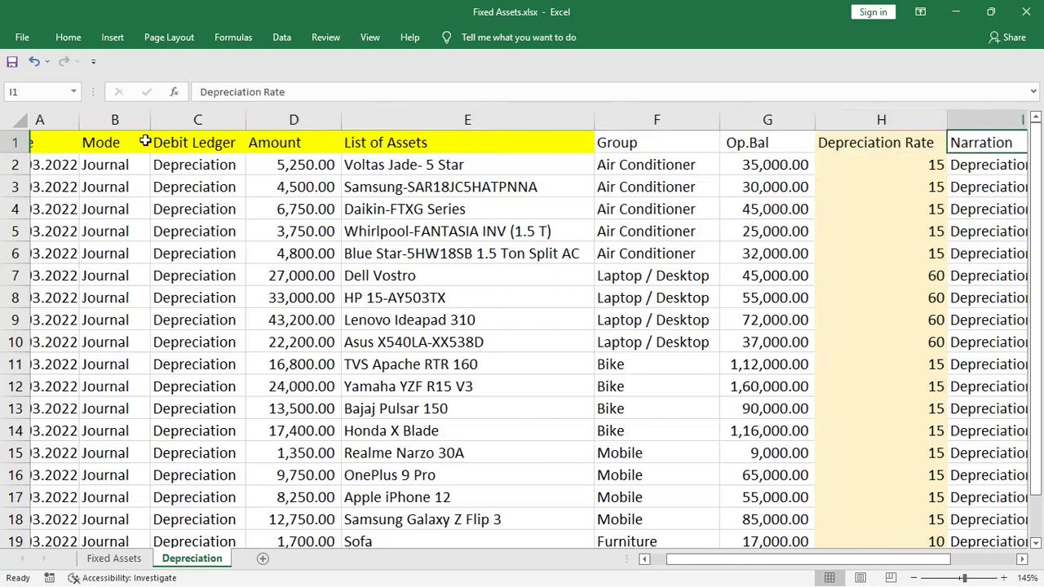
{"action": "key", "text": "F4"}
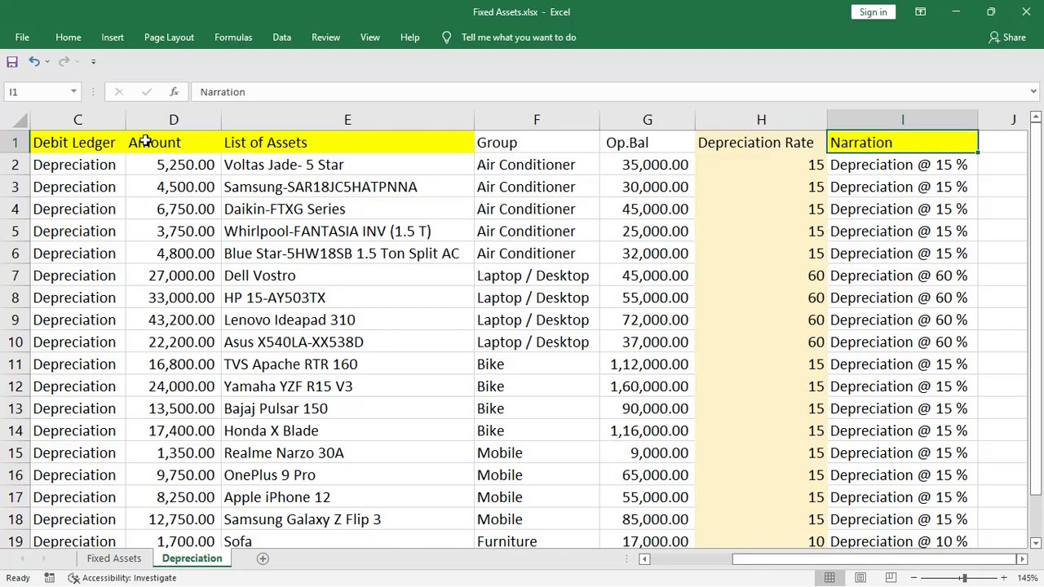
Switch to Eazy AUTO4, leave the ledger import, and open the Excel template of the Vouchers [Multiple Modes] import.
{"action": "key", "text": "alt+Tab"}
{"action": "key", "text": "alt+Tab"}
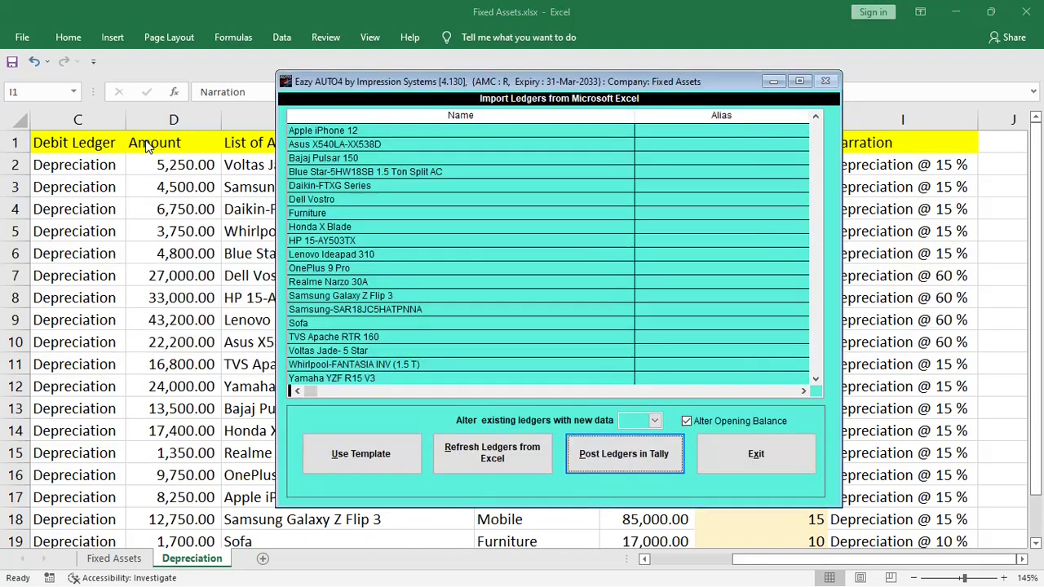
{"action": "key", "text": "Escape"}
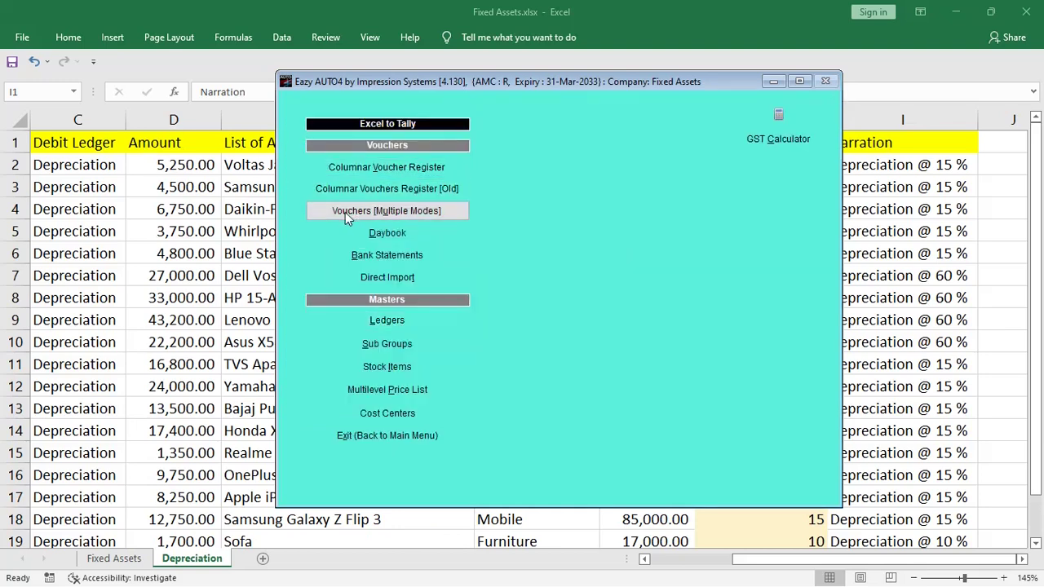
{"action": "left_click", "coordinate": [399, 212]}
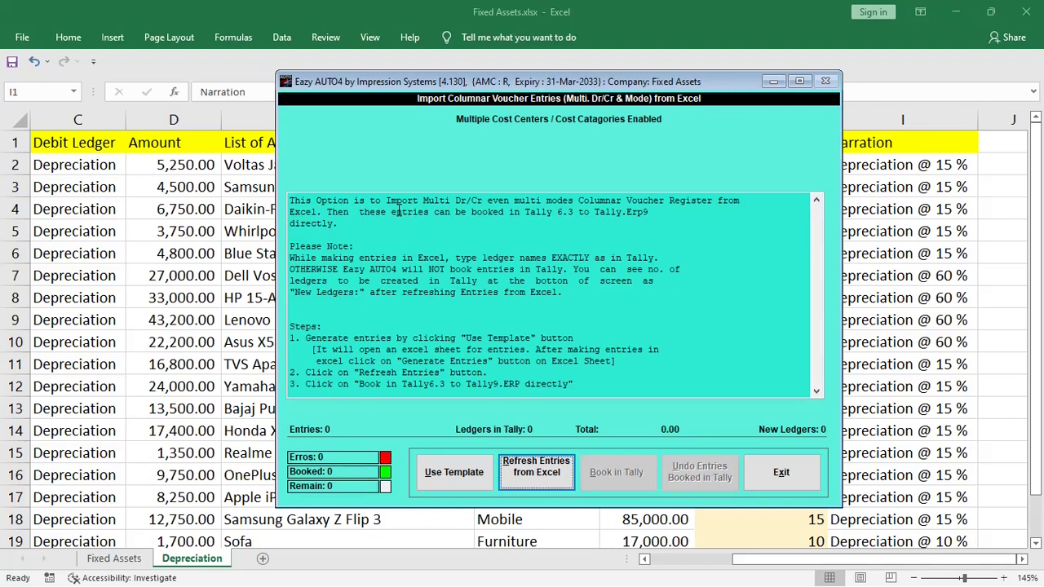
{"action": "left_click", "coordinate": [459, 473]}
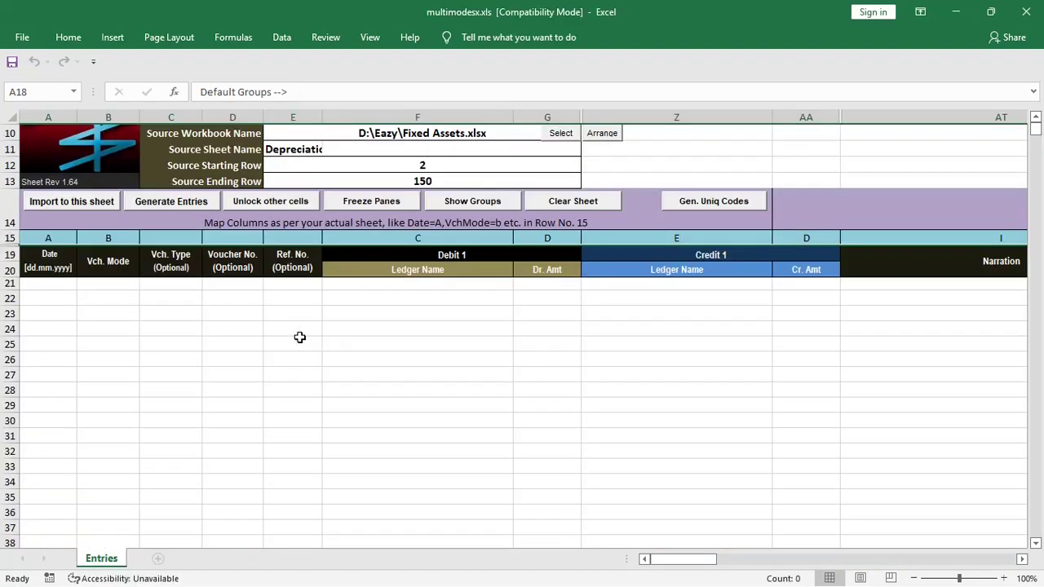
{"action": "left_click", "coordinate": [671, 560]}
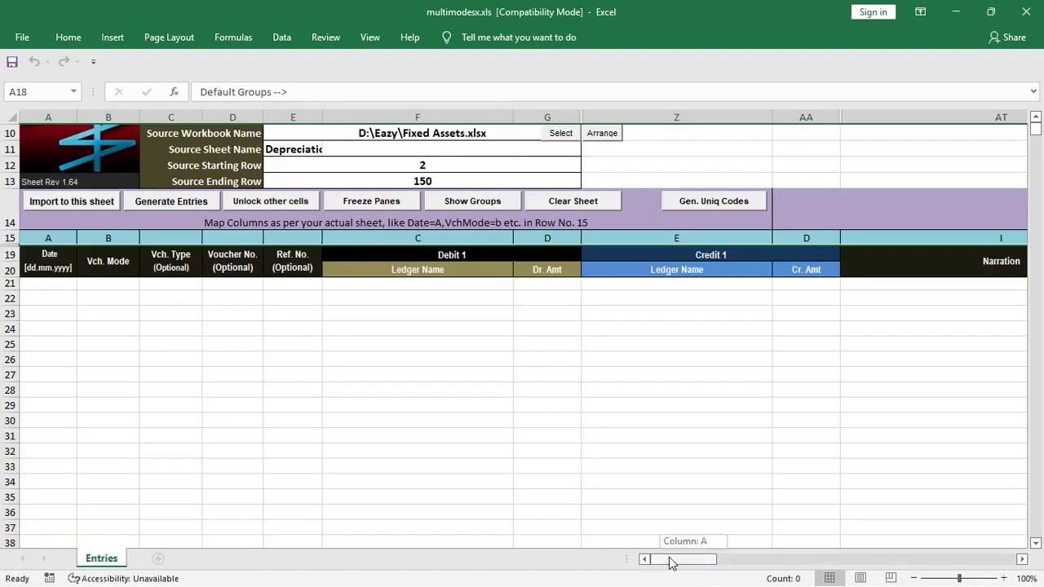
Copy all the dates from the Depreciation sheet and paste them into the template's Date column starting at A21.
{"action": "key", "text": "alt+Tab"}
{"action": "key", "text": "Tab"}
{"action": "key", "text": "Left"}
{"action": "key", "text": "Left"}
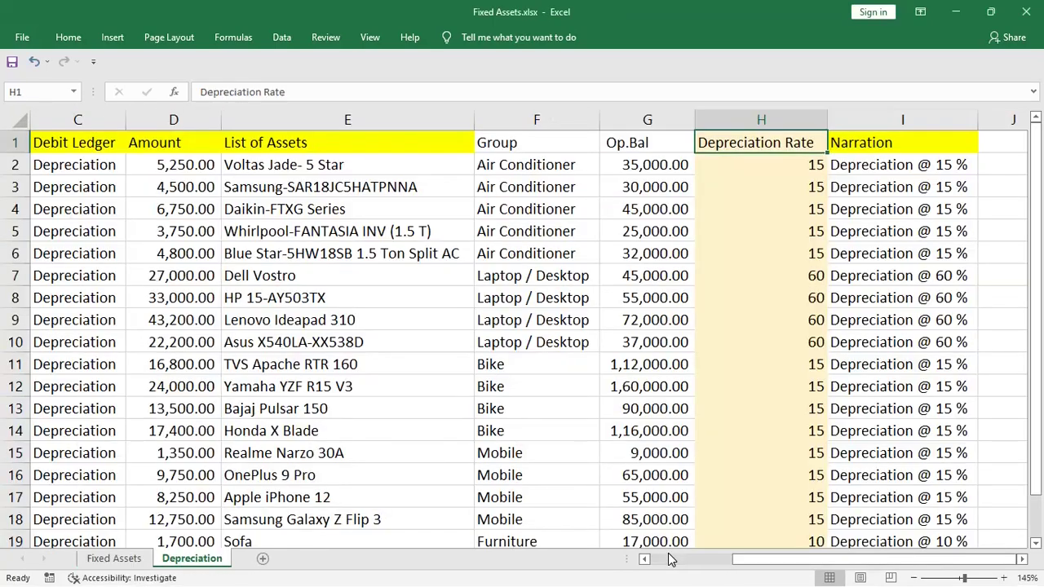
{"action": "key", "text": "ctrl+Left"}
{"action": "key", "text": "Down"}
{"action": "key", "text": "ctrl+shift+Down"}
{"action": "key", "text": "ctrl+c"}
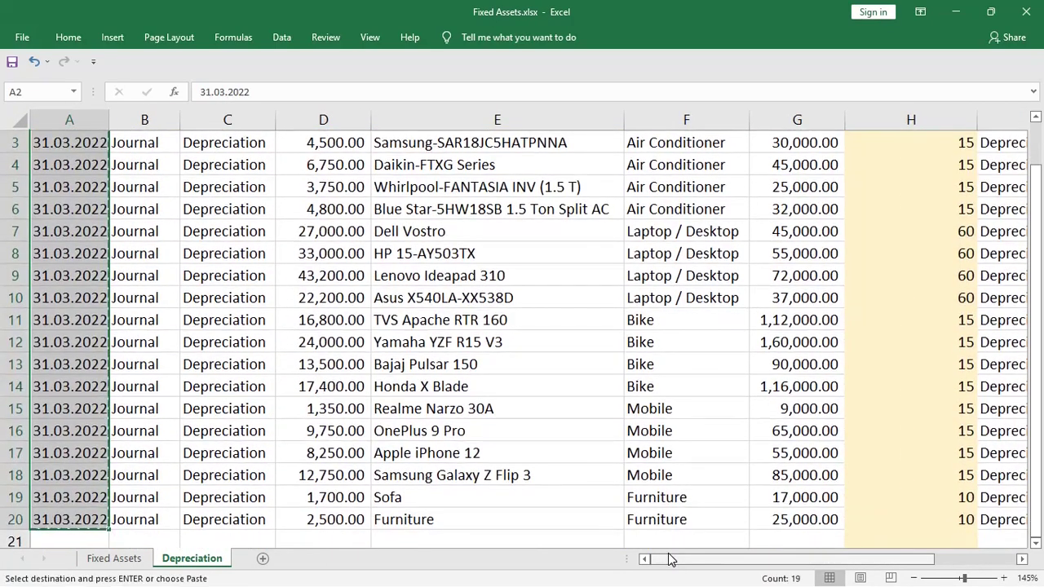
{"action": "key", "text": "alt+Tab"}
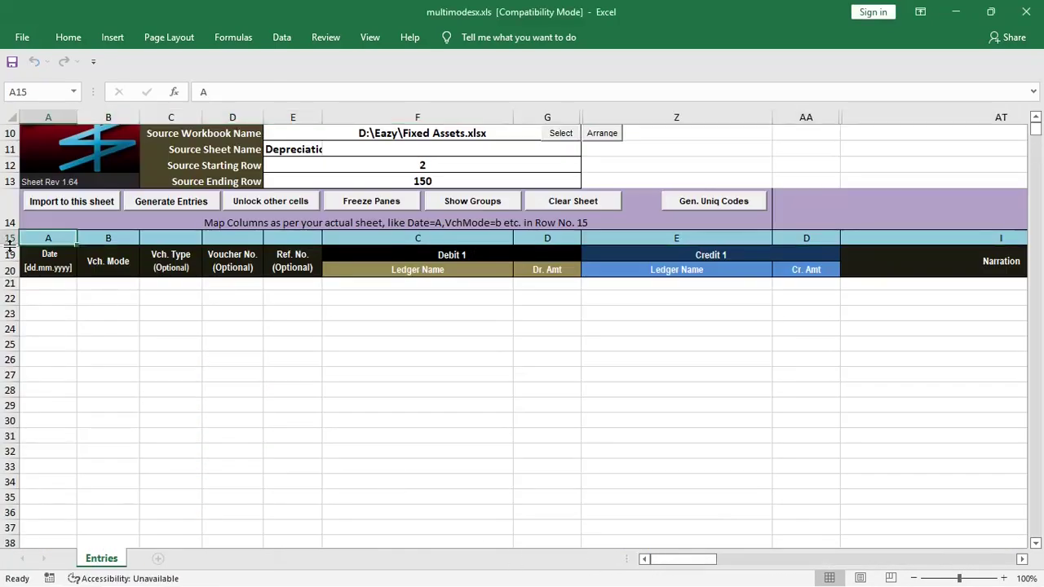
{"action": "left_click", "coordinate": [31, 283]}
{"action": "key", "text": "ctrl+alt+v"}
{"action": "key", "text": "Return"}
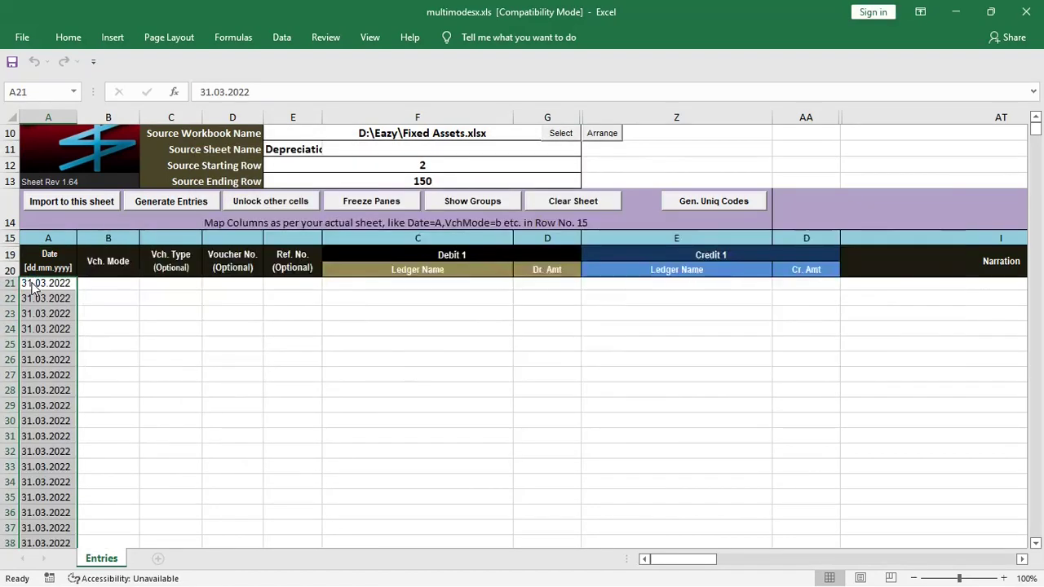
Compare the Depreciation sheet's columns with the template's Debit 1, Credit 1 and Narration columns.
{"action": "key", "text": "alt+Tab"}
{"action": "key", "text": "Right"}
{"action": "key", "text": "Right"}
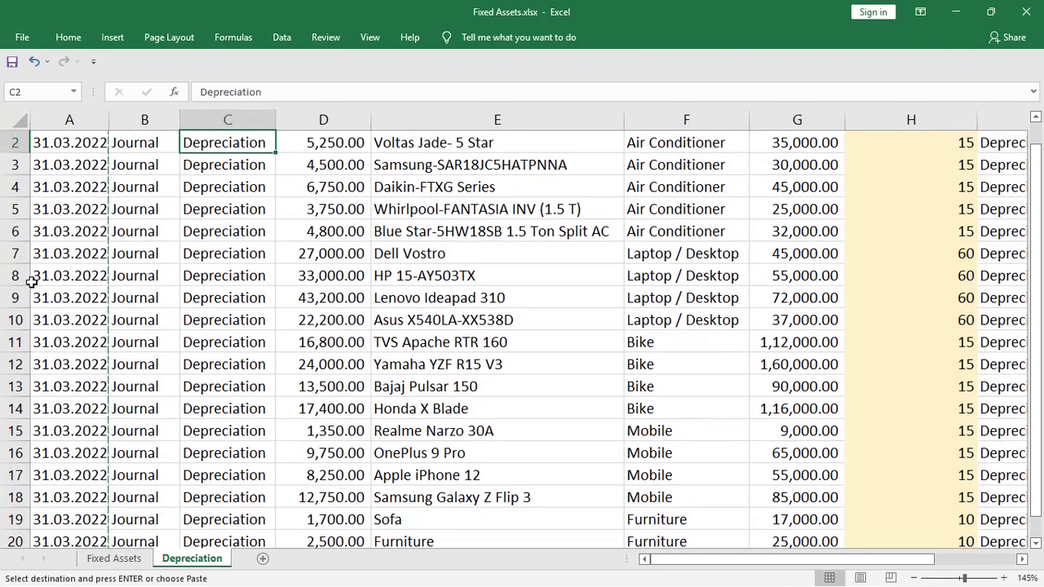
{"action": "key", "text": "Up"}
{"action": "key", "text": "alt+Tab"}
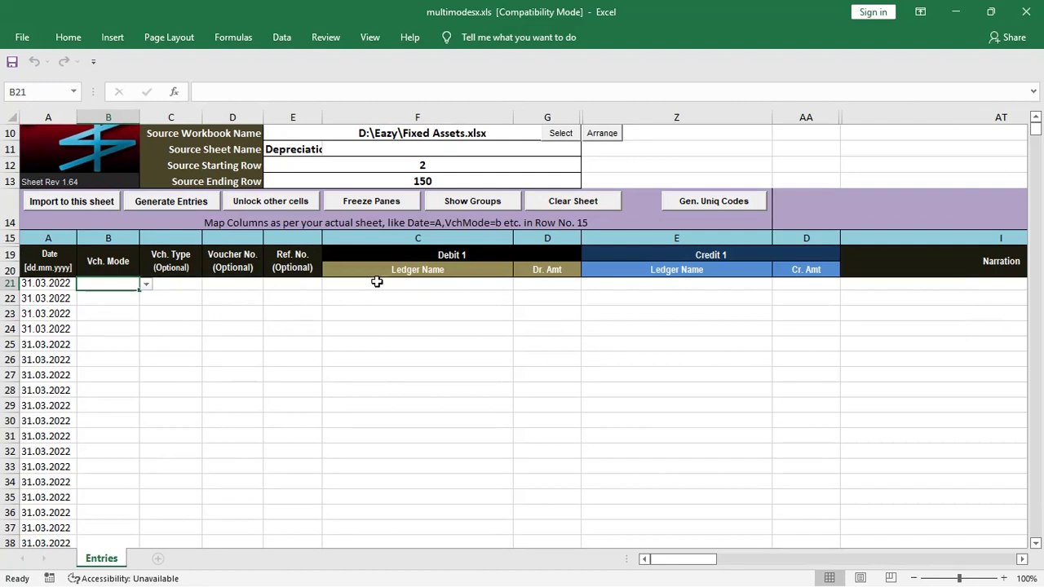
{"action": "left_click_drag", "start_coordinate": [431, 284], "coordinate": [424, 530]}
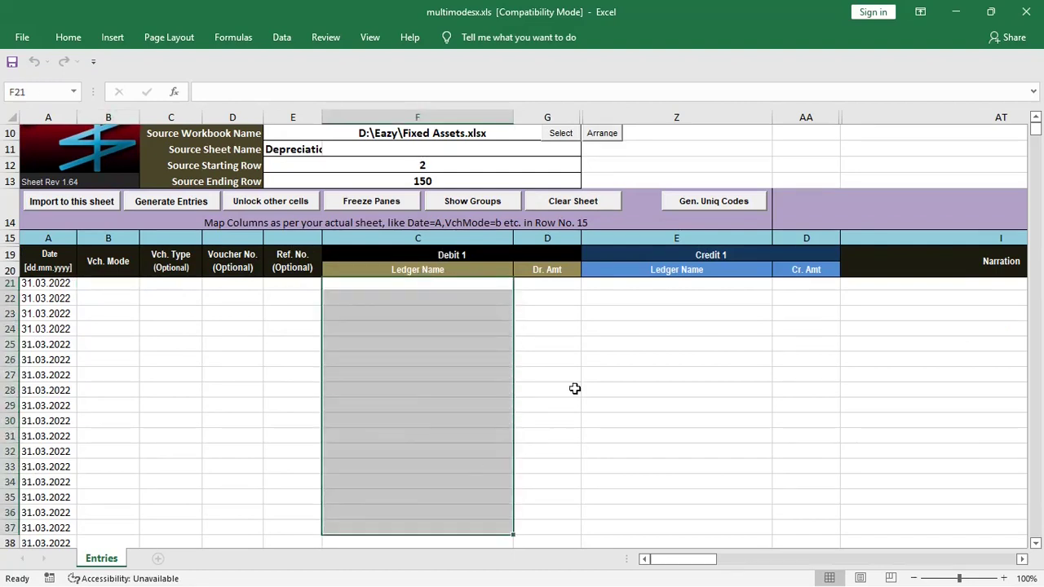
{"action": "left_click_drag", "start_coordinate": [560, 288], "coordinate": [550, 496]}
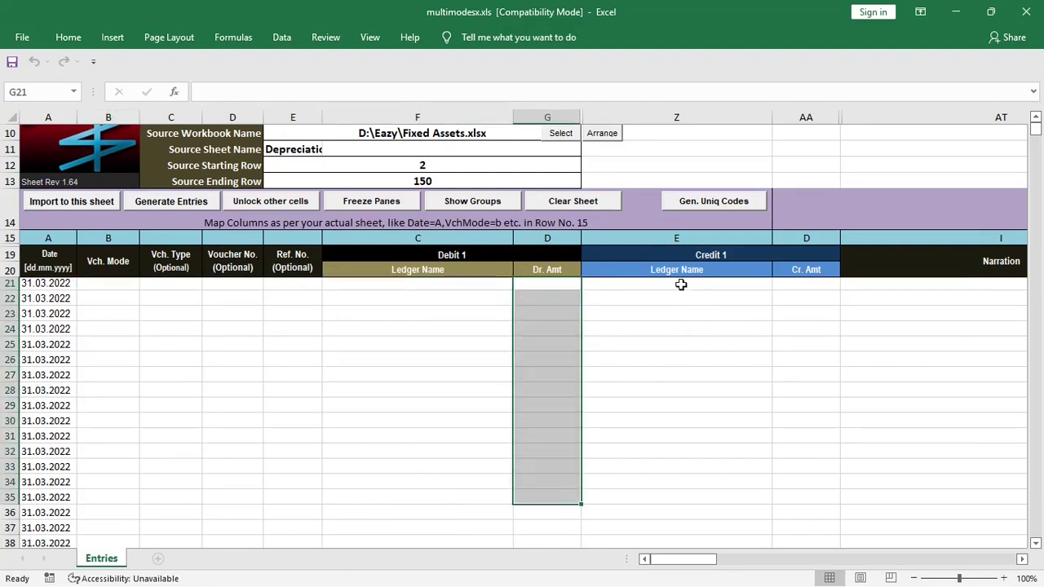
{"action": "left_click_drag", "start_coordinate": [676, 282], "coordinate": [658, 421]}
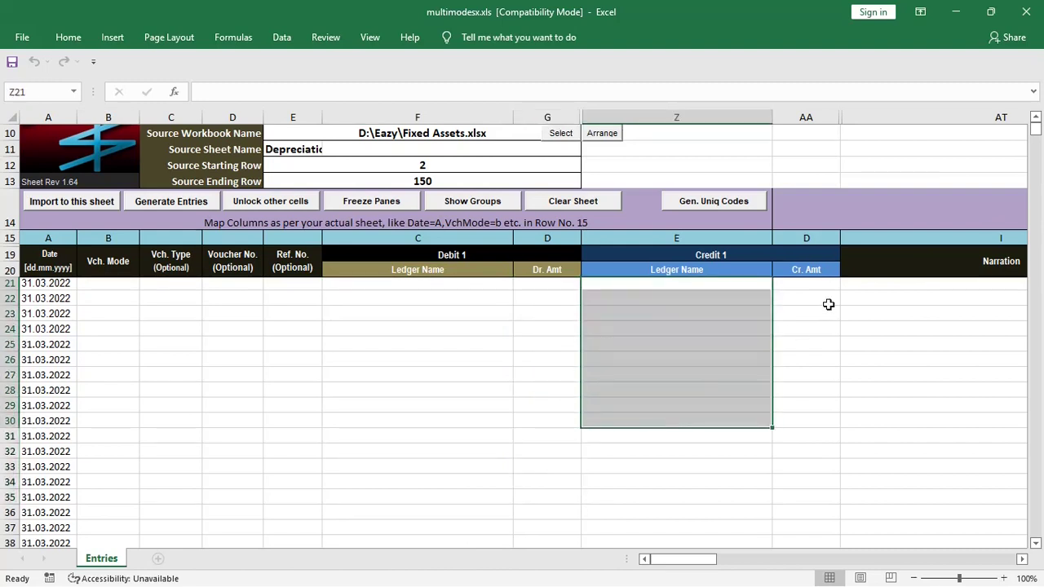
{"action": "left_click_drag", "start_coordinate": [816, 286], "coordinate": [811, 393]}
{"action": "left_click_drag", "start_coordinate": [900, 285], "coordinate": [911, 461]}
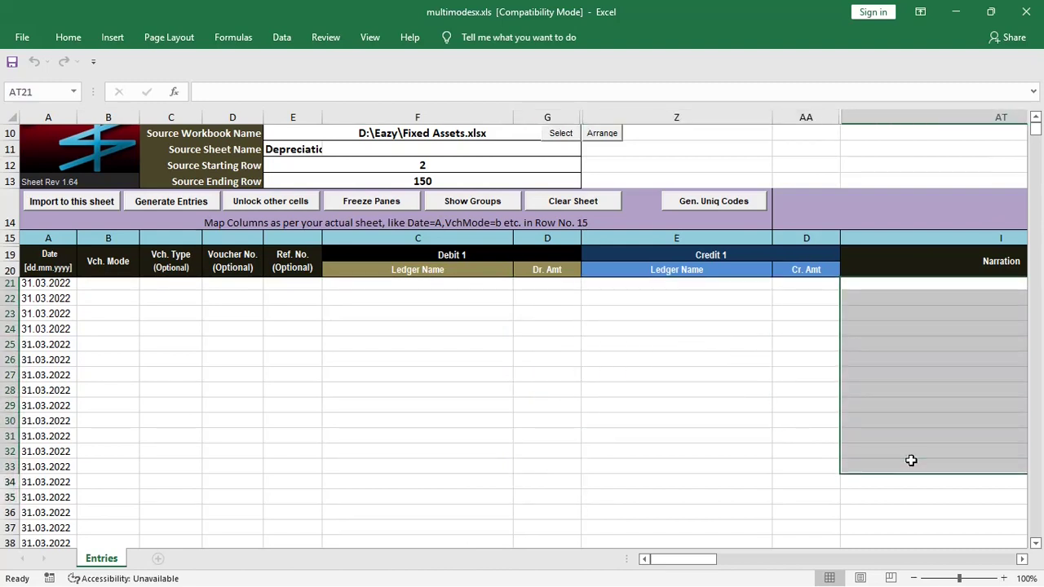
{"action": "left_click", "coordinate": [375, 346]}
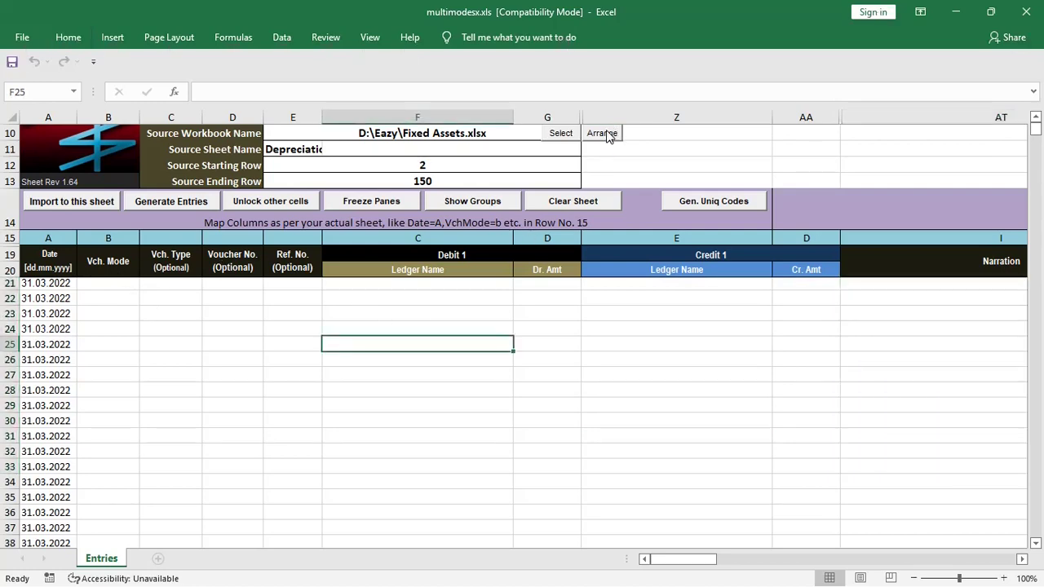
Arrange the source workbook alongside the template and show its Depreciation sheet from column A onward.
{"action": "left_click", "coordinate": [603, 133]}
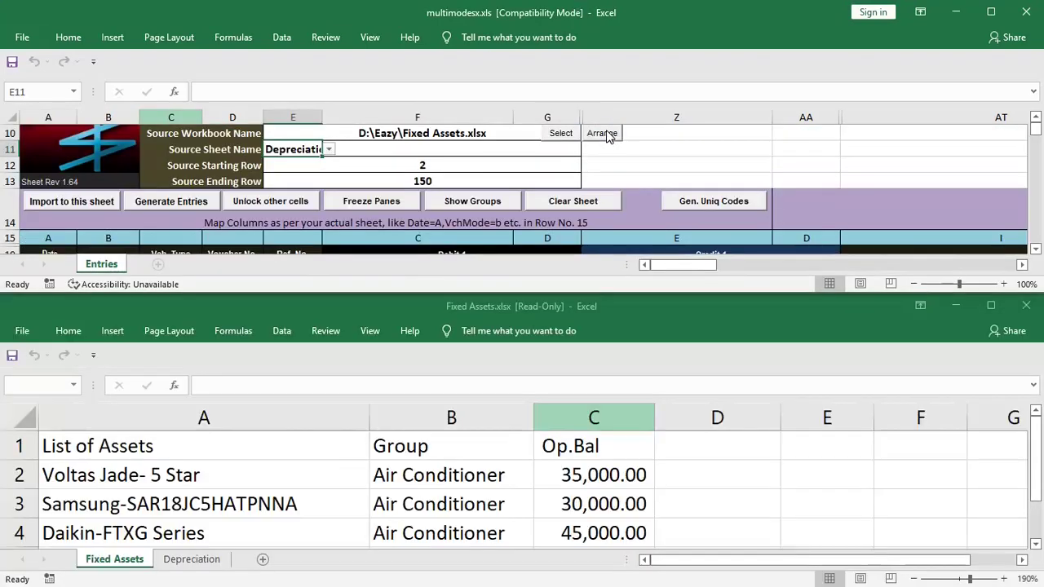
{"action": "left_click", "coordinate": [188, 558]}
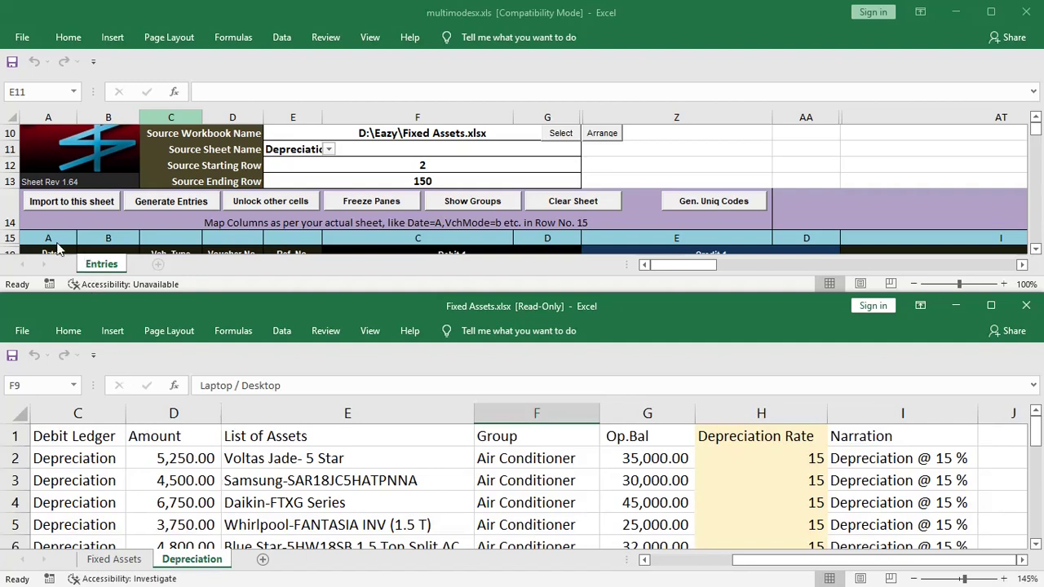
{"action": "left_click", "coordinate": [192, 487]}
{"action": "left_click", "coordinate": [659, 560]}
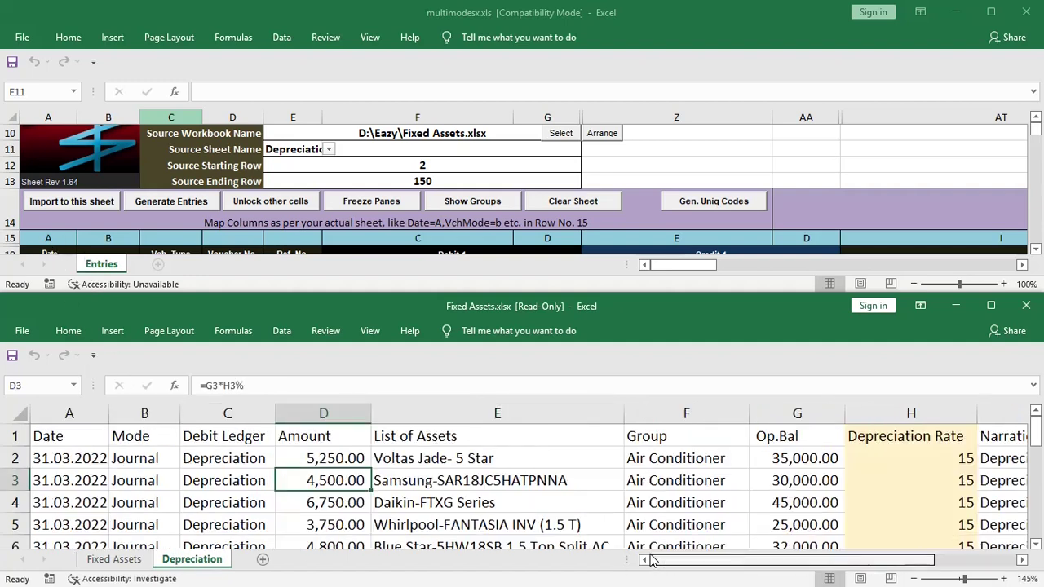
Check the row 15 mapping of the Date, debit ledger, credit ledger and amount columns against the Depreciation sheet.
{"action": "left_click", "coordinate": [72, 436]}
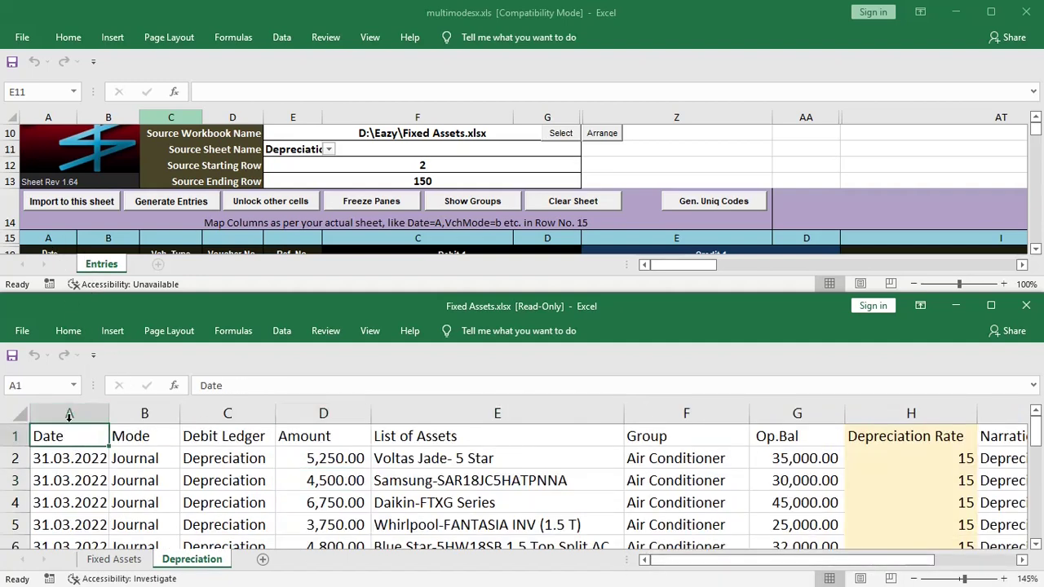
{"action": "left_click", "coordinate": [63, 239]}
{"action": "scroll", "coordinate": [63, 228], "scroll_direction": "down", "scroll_amount": 1}
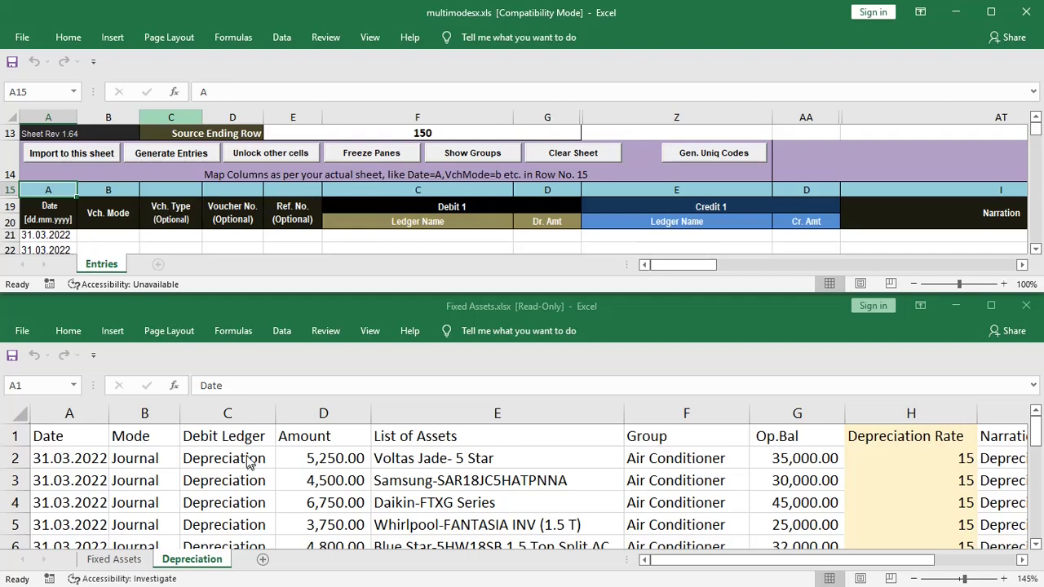
{"action": "left_click", "coordinate": [448, 191]}
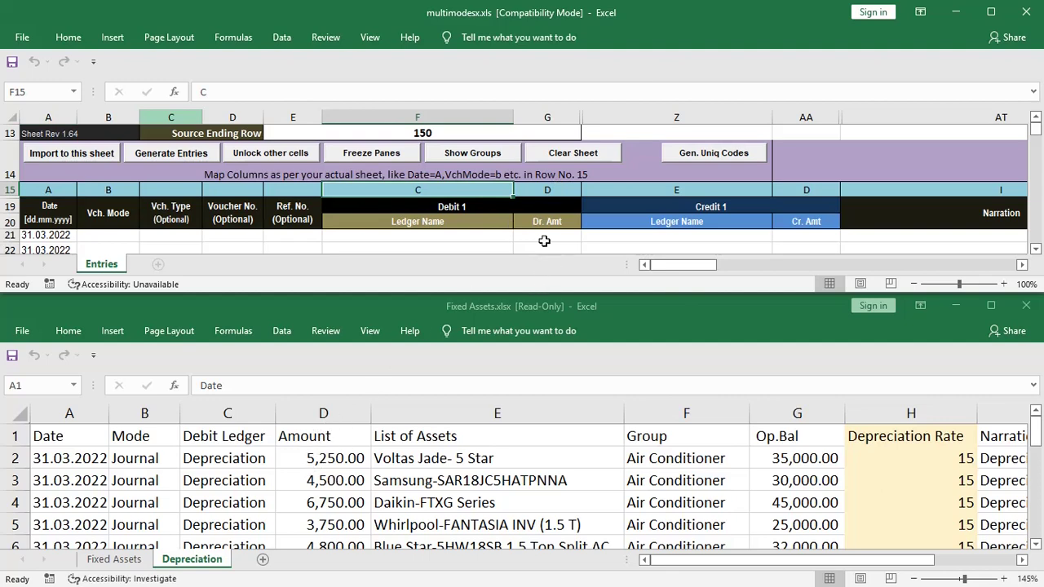
{"action": "left_click", "coordinate": [548, 191]}
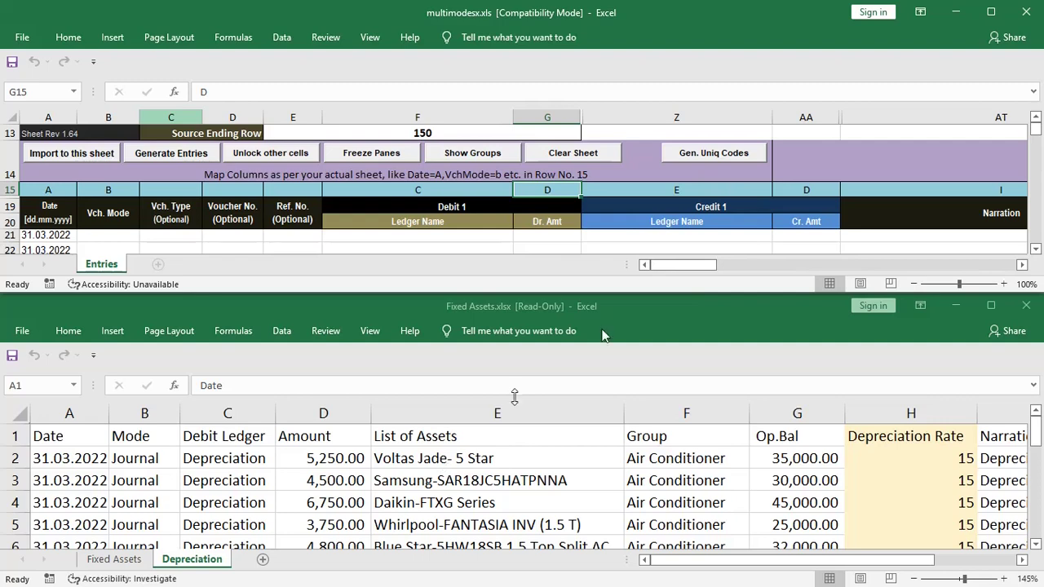
{"action": "left_click", "coordinate": [717, 190]}
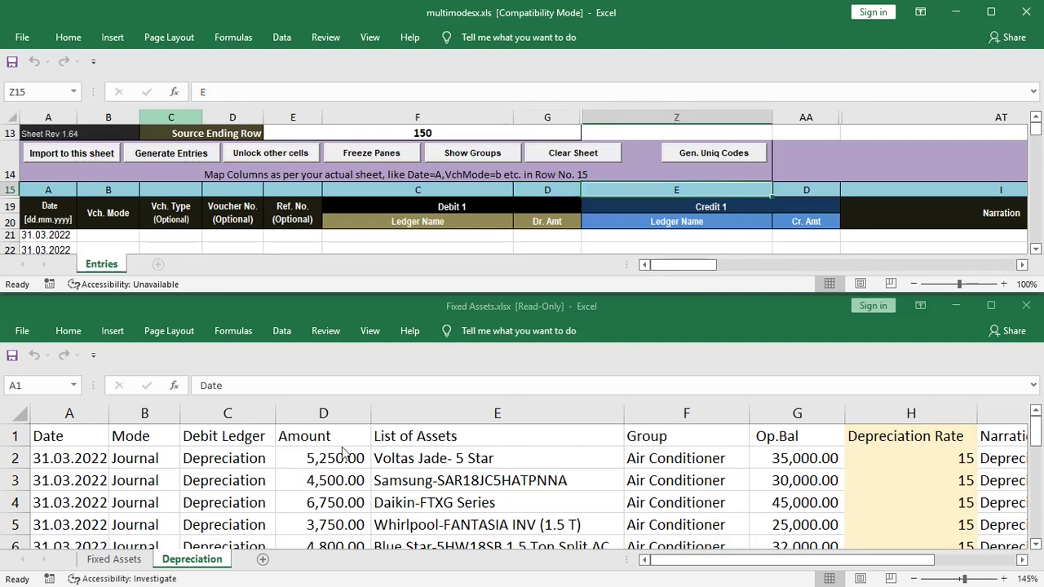
{"action": "left_click", "coordinate": [806, 190]}
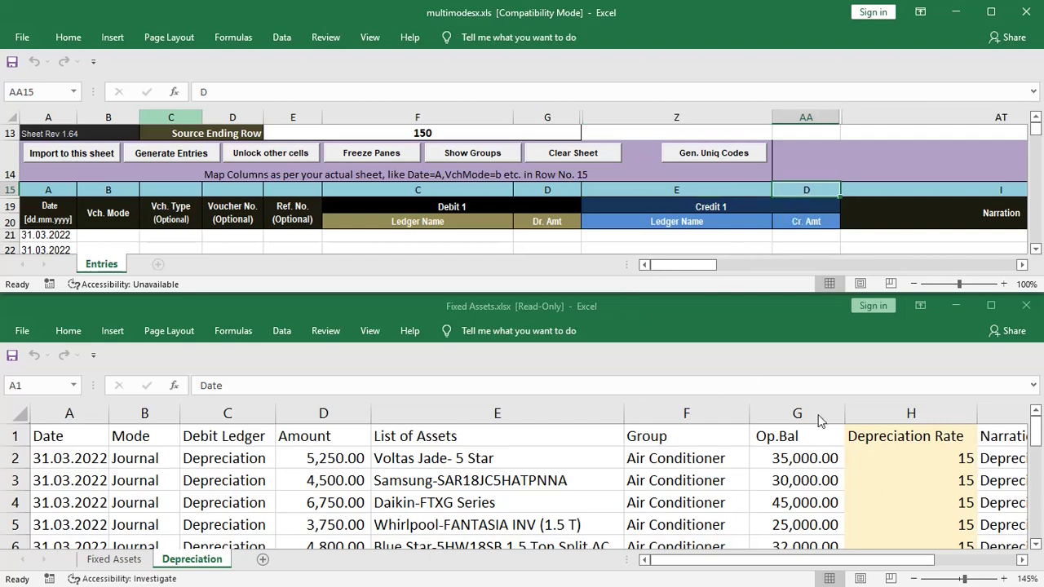
Check the template's Narration column mapping in row 15 against the Narration column of the Depreciation sheet.
{"action": "left_click", "coordinate": [836, 461]}
{"action": "key", "text": "Right"}
{"action": "key", "text": "Right"}
{"action": "key", "text": "Right"}
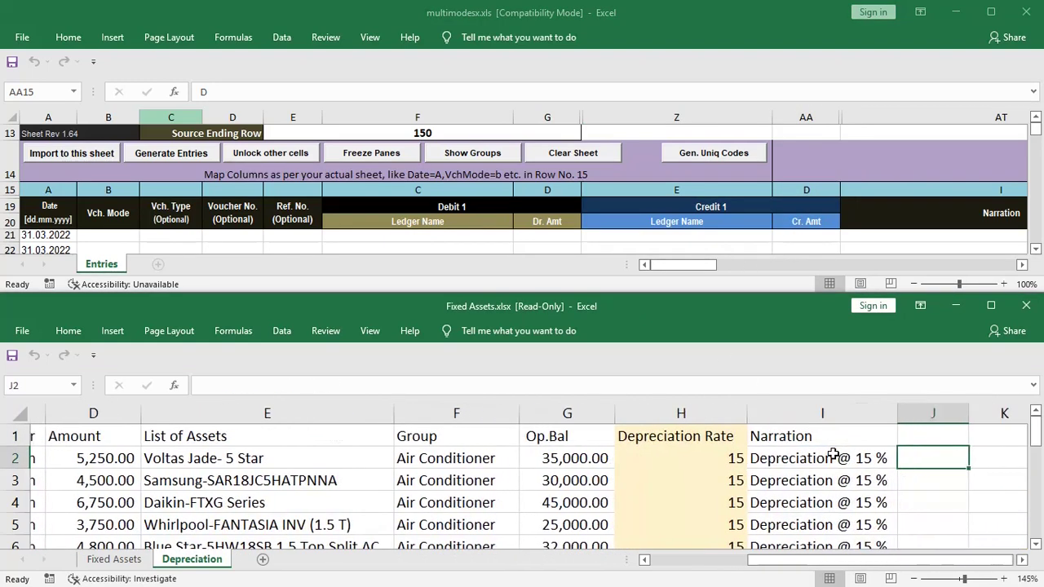
{"action": "left_click", "coordinate": [819, 437]}
{"action": "left_click", "coordinate": [942, 189]}
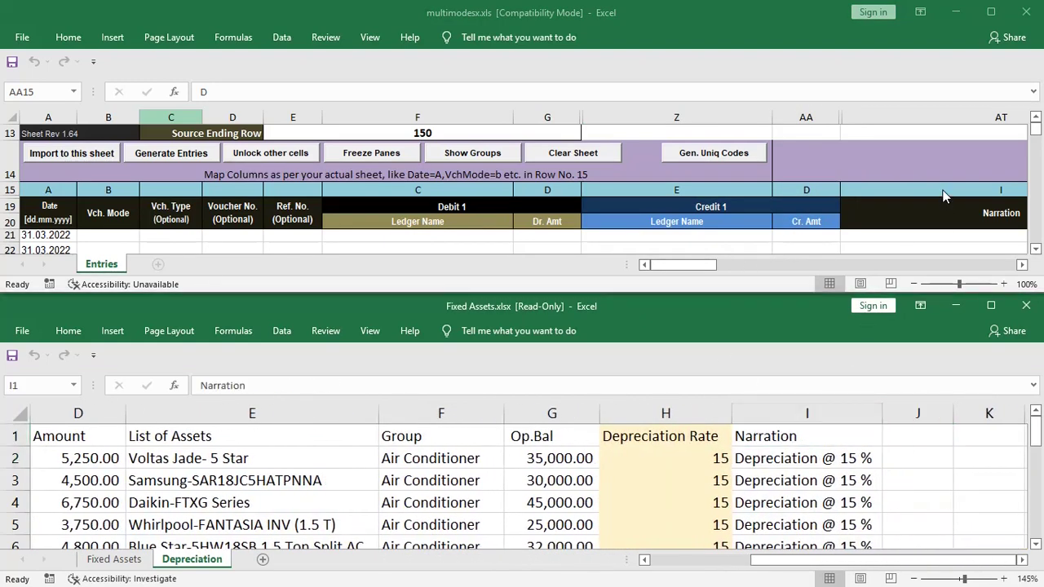
Import the mapped Depreciation rows into the template, replacing its current data, and generate the voucher entries.
{"action": "left_click_drag", "start_coordinate": [706, 264], "coordinate": [650, 271]}
{"action": "scroll", "coordinate": [649, 272], "scroll_direction": "up", "scroll_amount": 1}
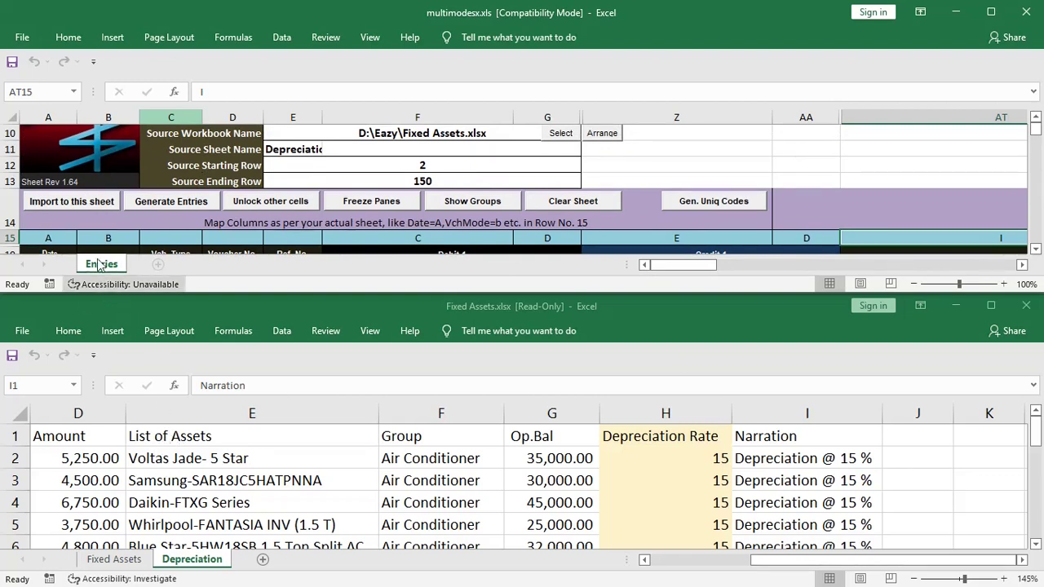
{"action": "left_click", "coordinate": [81, 202]}
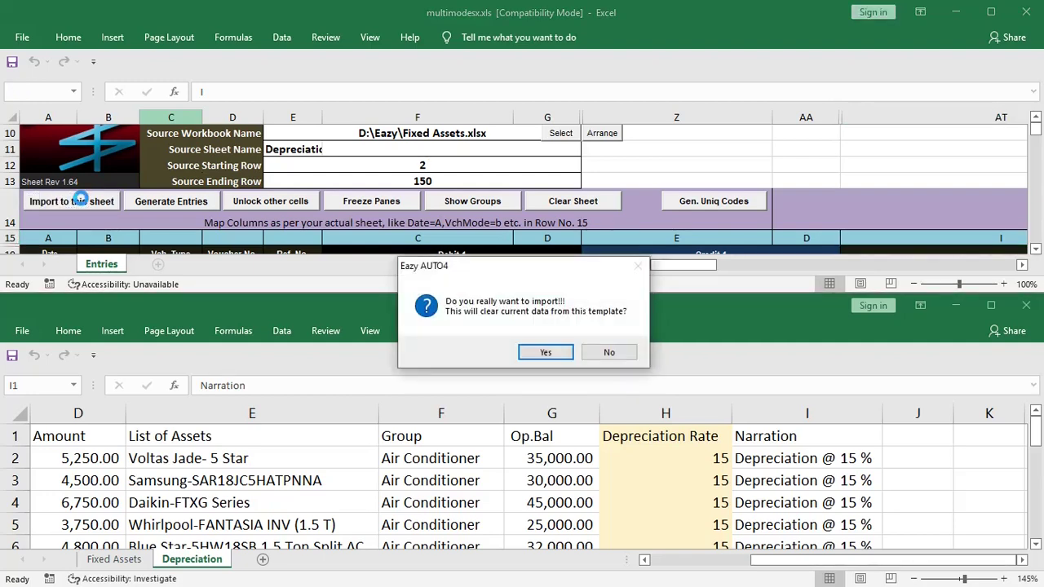
{"action": "key", "text": "Return"}
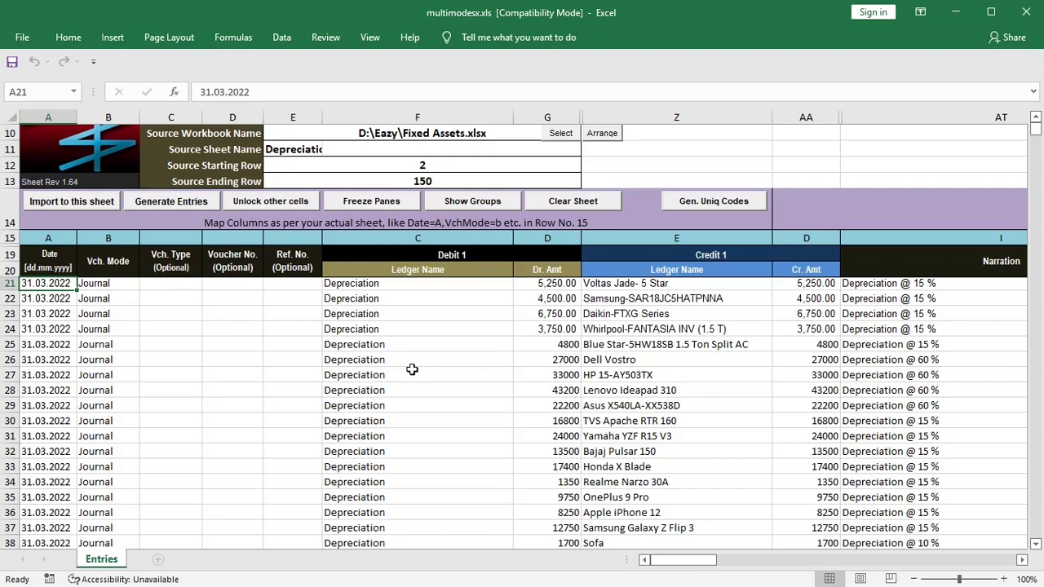
{"action": "left_click", "coordinate": [174, 202]}
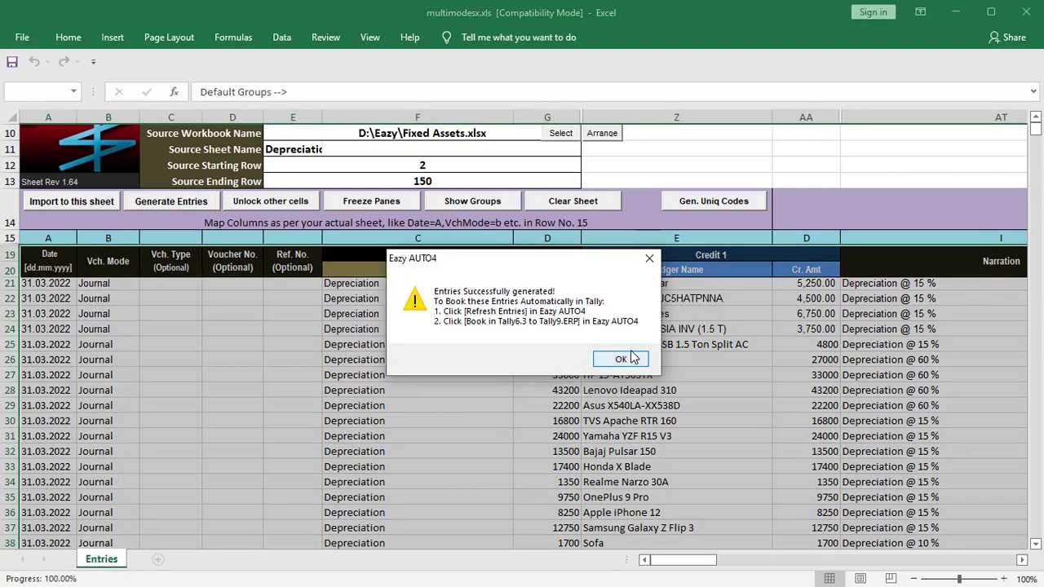
{"action": "left_click", "coordinate": [621, 359]}
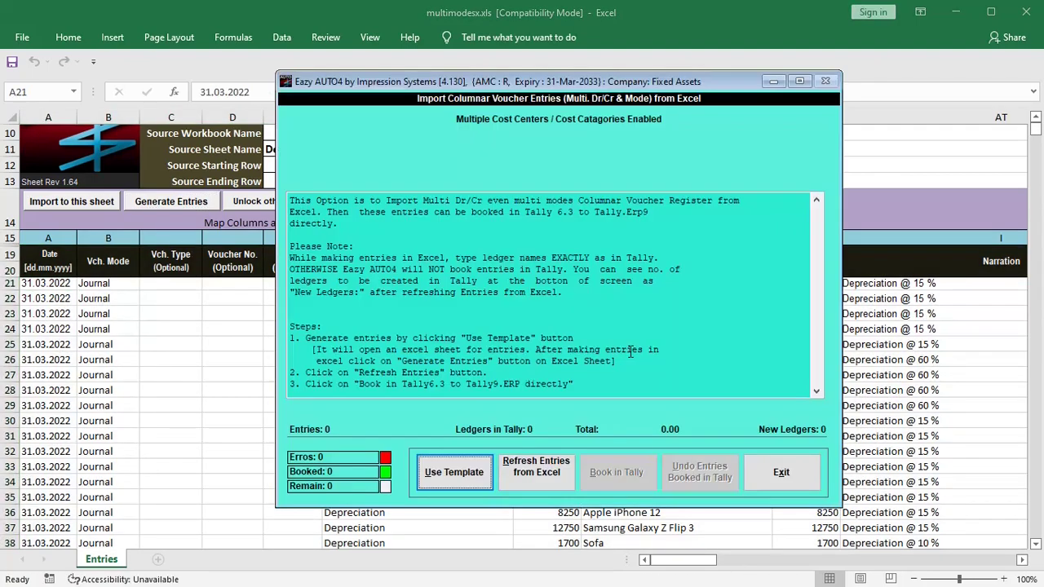
Switch to TallyPrime and go back through the Balance Sheet to the Gateway of Tally.
{"action": "key", "text": "alt+Tab"}
{"action": "key", "text": "Tab"}
{"action": "key", "text": "Tab"}
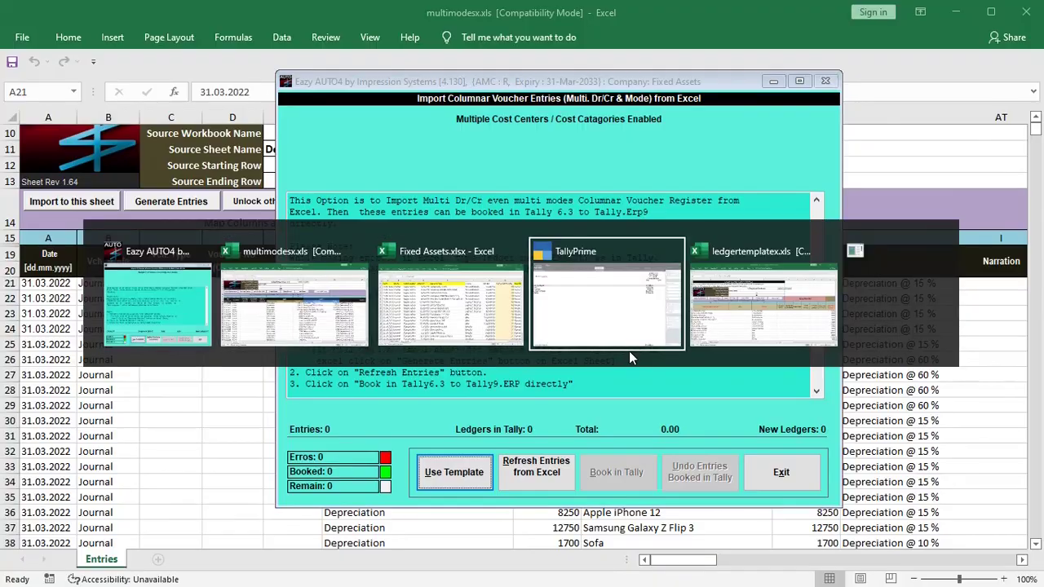
{"action": "key", "text": "Escape"}
{"action": "key", "text": "Left"}
{"action": "key", "text": "Down"}
{"action": "key", "text": "Down"}
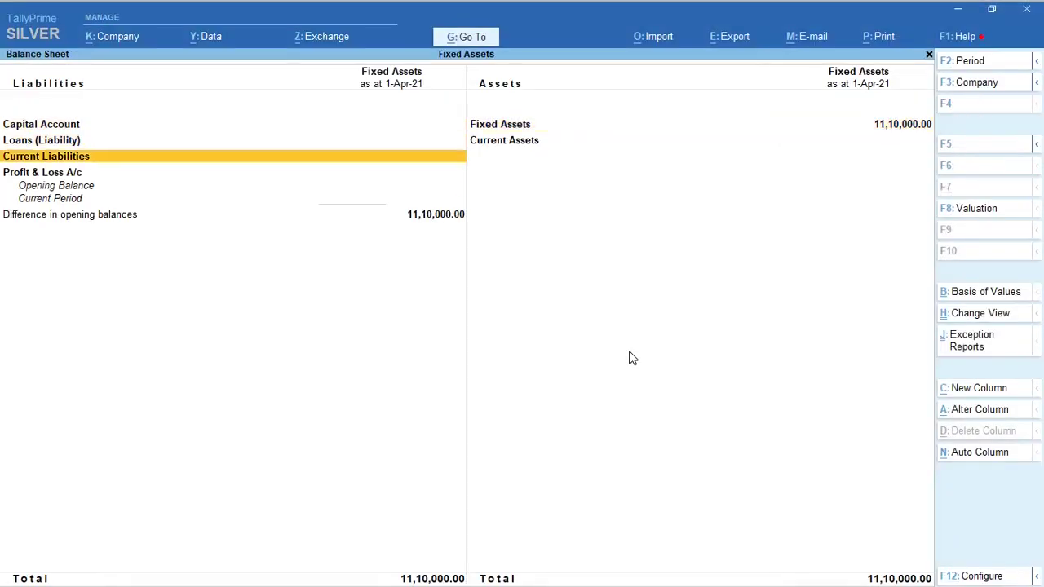
{"action": "key", "text": "Down"}
{"action": "key", "text": "Escape"}
{"action": "key", "text": "Home"}
{"action": "key", "text": "Escape"}
{"action": "key", "text": "Escape"}
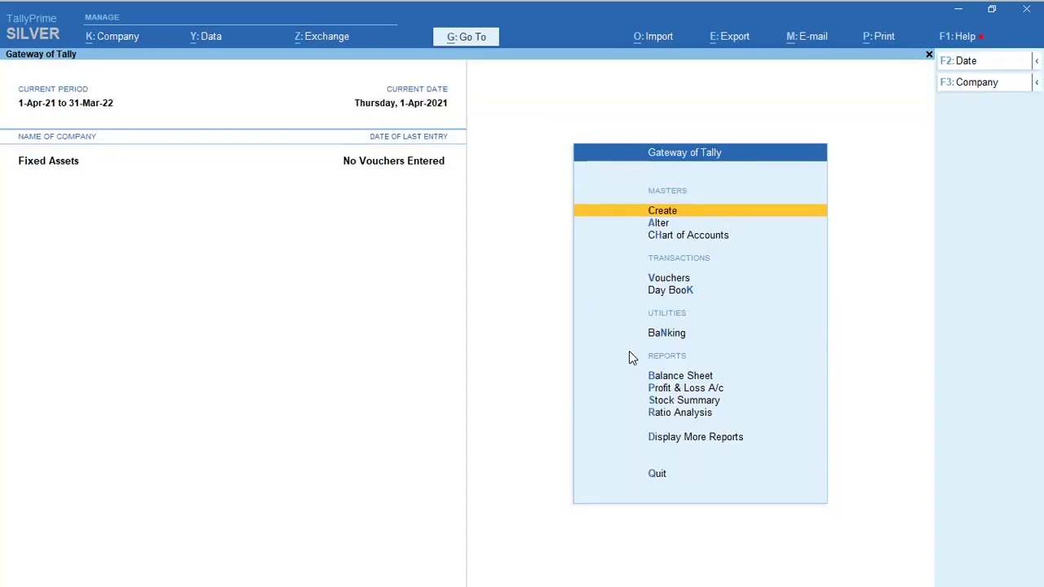
Display the ledger vouchers of the Depreciation ledger from the account books.
{"action": "key", "text": "d"}
{"action": "key", "text": "a"}
{"action": "type", "text": "l"}
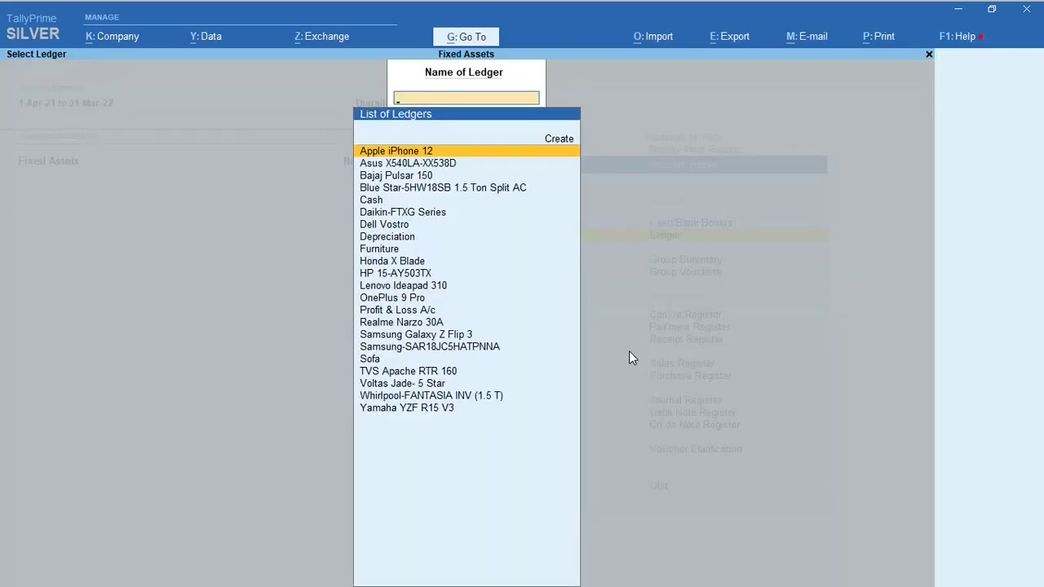
{"action": "type", "text": "Dep"}
{"action": "key", "text": "Return"}
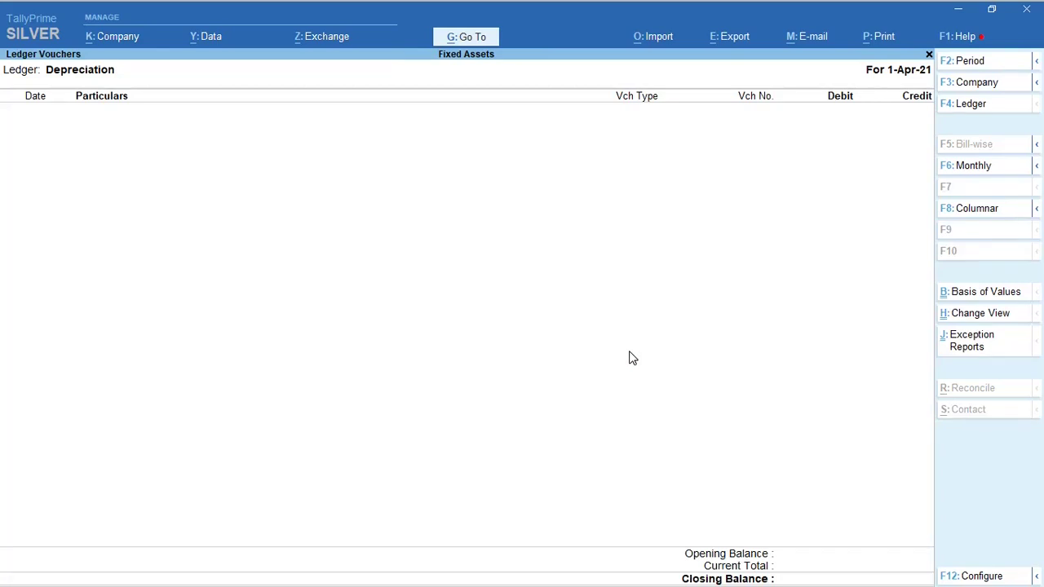
Change the Depreciation ledger's report period to run from 1-4-2021 to 31.03.2022.
{"action": "key", "text": "F2"}
{"action": "key", "text": "Return"}
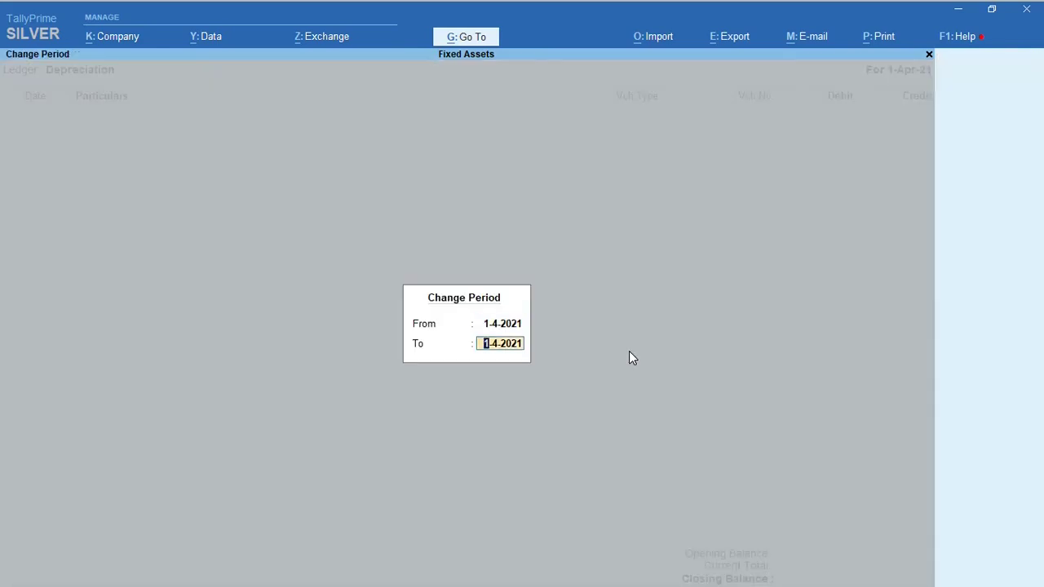
{"action": "type", "text": "m"}
{"action": "key", "text": "BackSpace"}
{"action": "type", "text": "31.03.2022"}
{"action": "key", "text": "Return"}
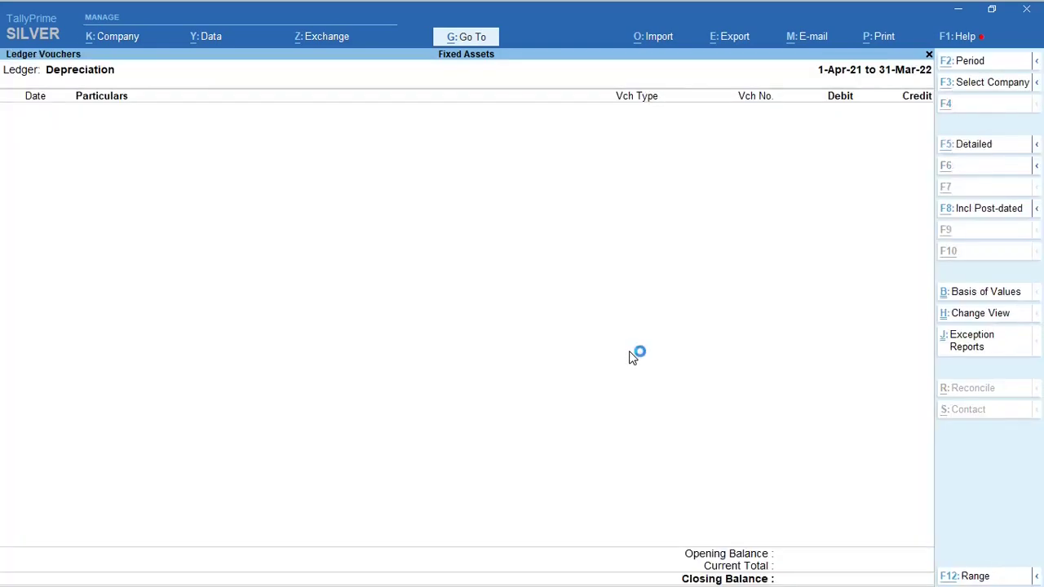
Leave the Depreciation ledger report for the Gateway of Tally and switch to the Eazy AUTO4 voucher import.
{"action": "key", "text": "Escape"}
{"action": "key", "text": "Escape"}
{"action": "key", "text": "Escape"}
{"action": "key", "text": "alt+Tab"}
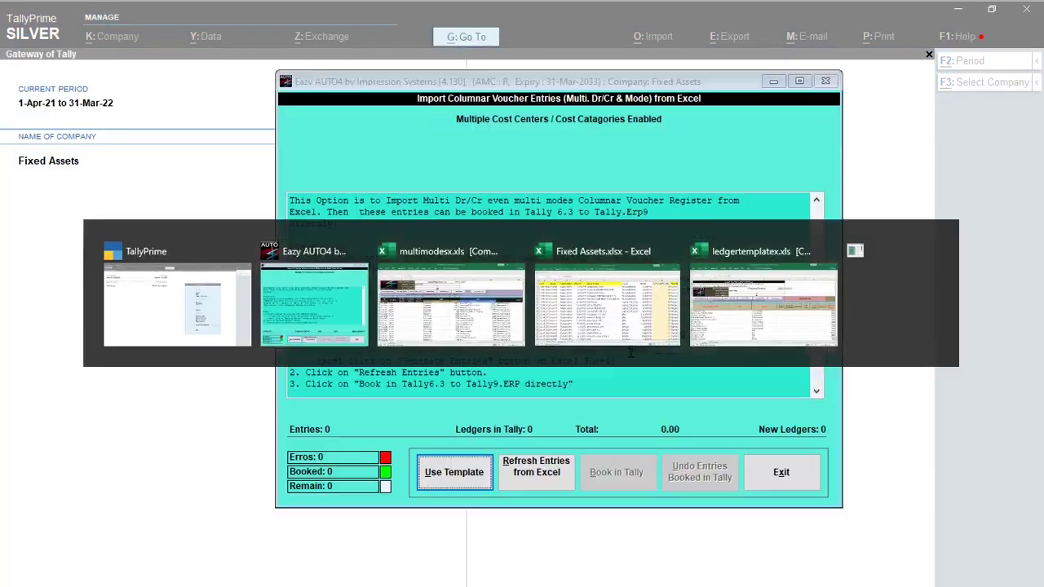
Refresh the depreciation journal entries from Excel and book them in Tally for the Fixed Assets company.
{"action": "left_click", "coordinate": [548, 477]}
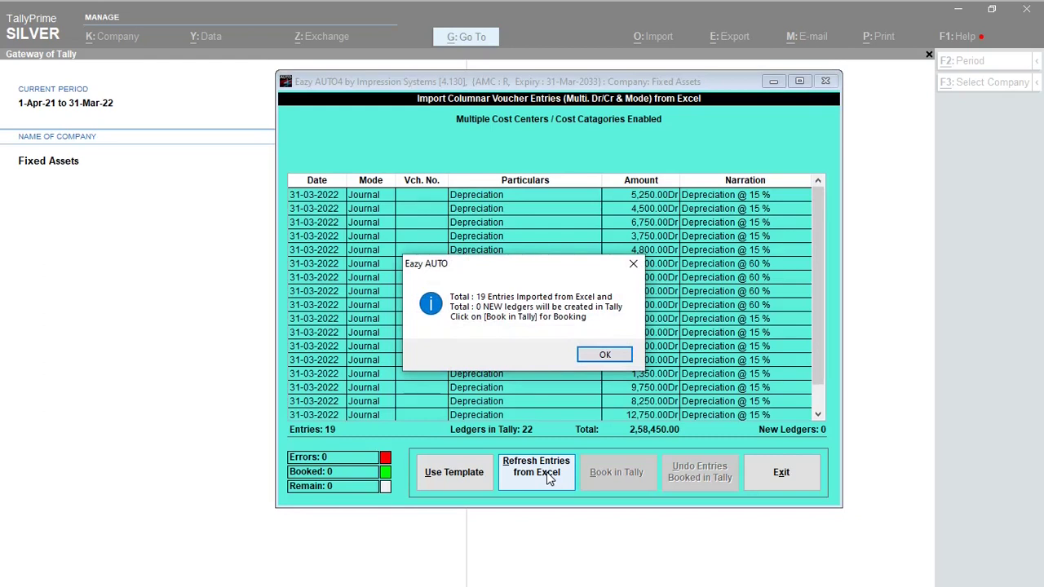
{"action": "key", "text": "Return"}
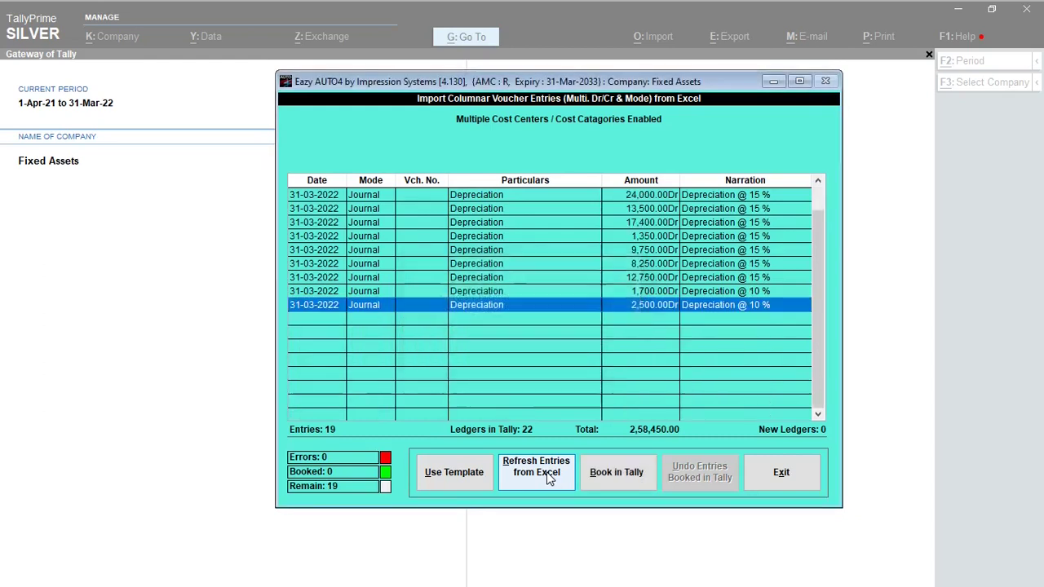
{"action": "left_click", "coordinate": [618, 478]}
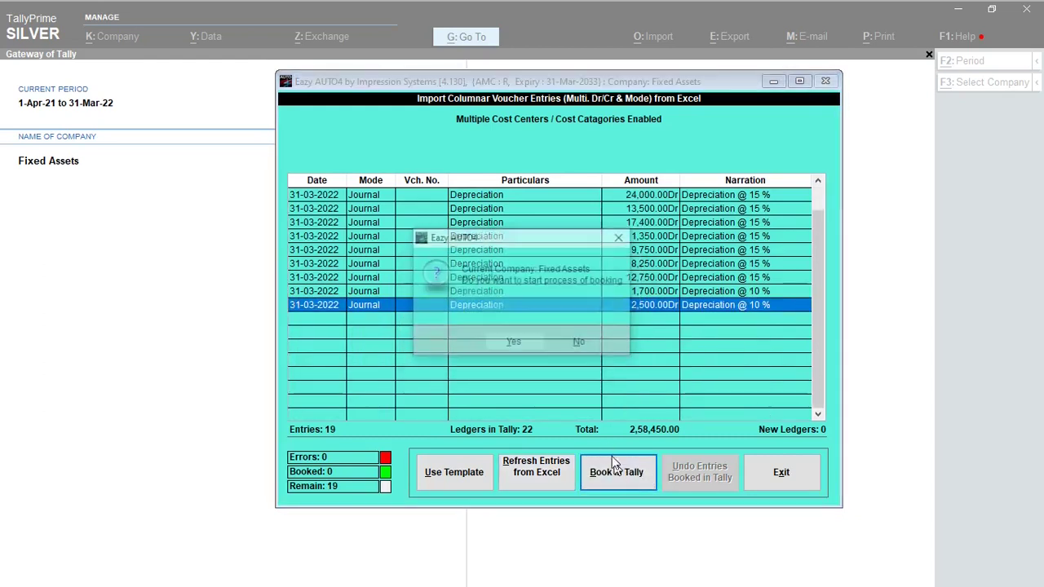
{"action": "left_click", "coordinate": [513, 343]}
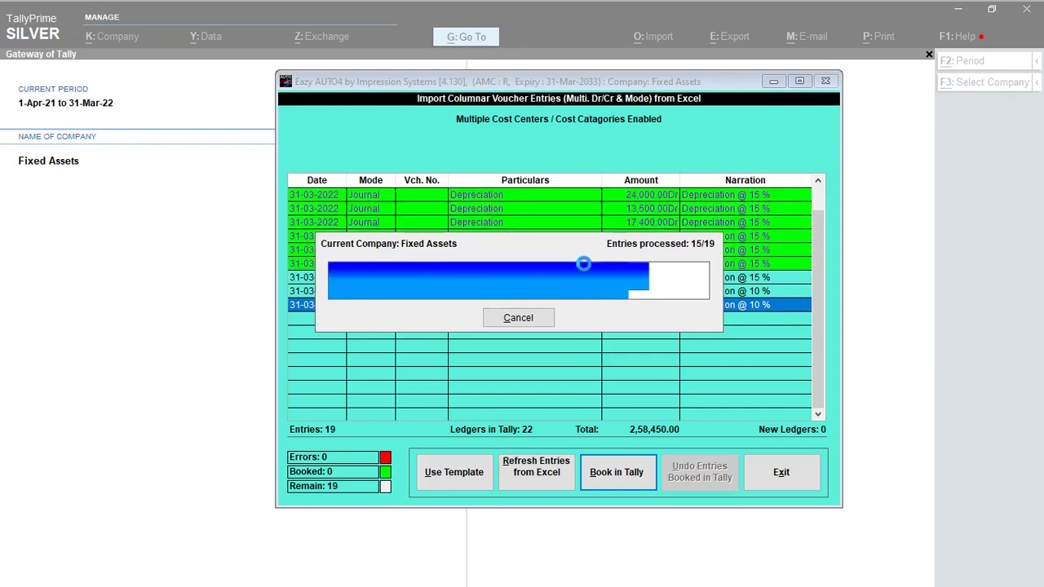
{"action": "left_click", "coordinate": [593, 353]}
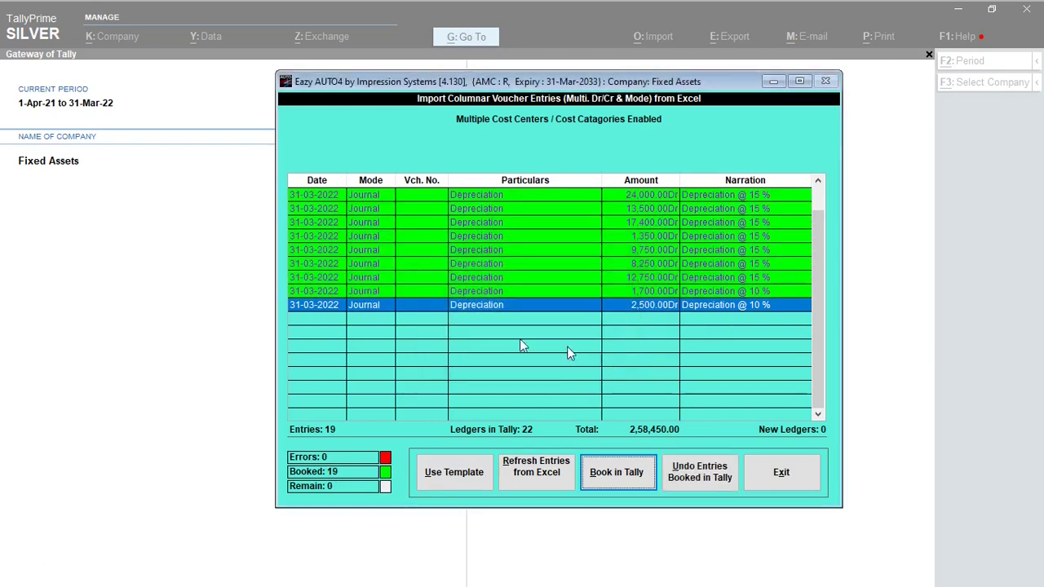
Switch to TallyPrime and drill down from the Profit & Loss A/c through Indirect Expenses to the Depreciation ledger's March vouchers.
{"action": "left_click", "coordinate": [196, 304]}
{"action": "key", "text": "Escape"}
{"action": "key", "text": "n"}
{"action": "key", "text": "p"}
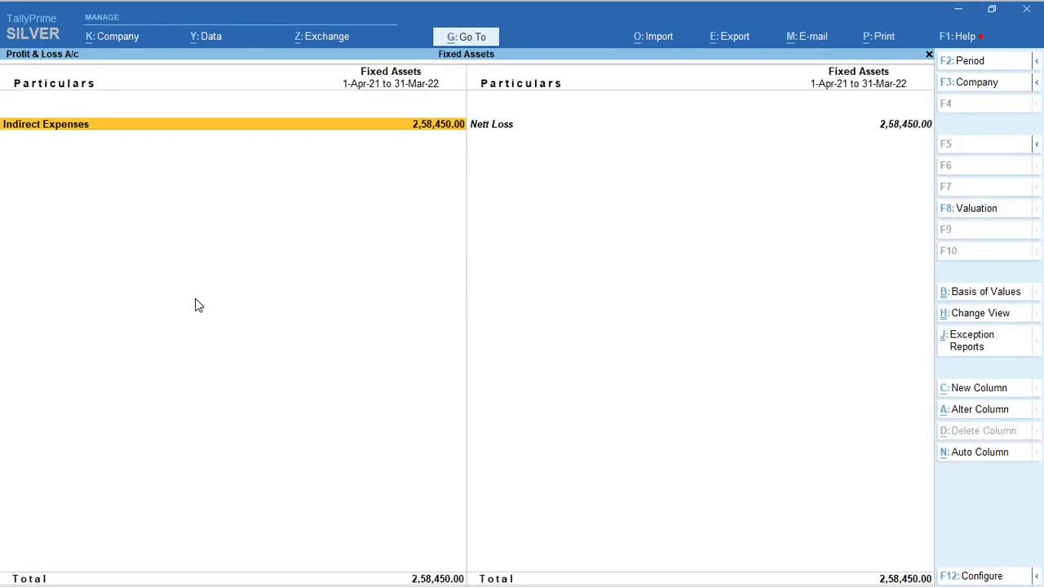
{"action": "key", "text": "Return"}
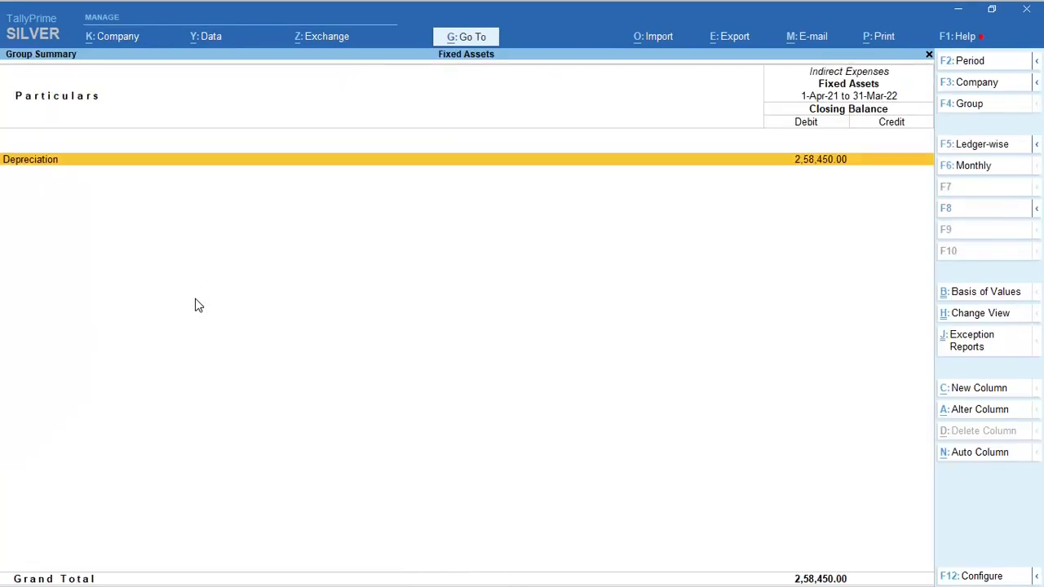
{"action": "key", "text": "Return"}
{"action": "key", "text": "Return"}
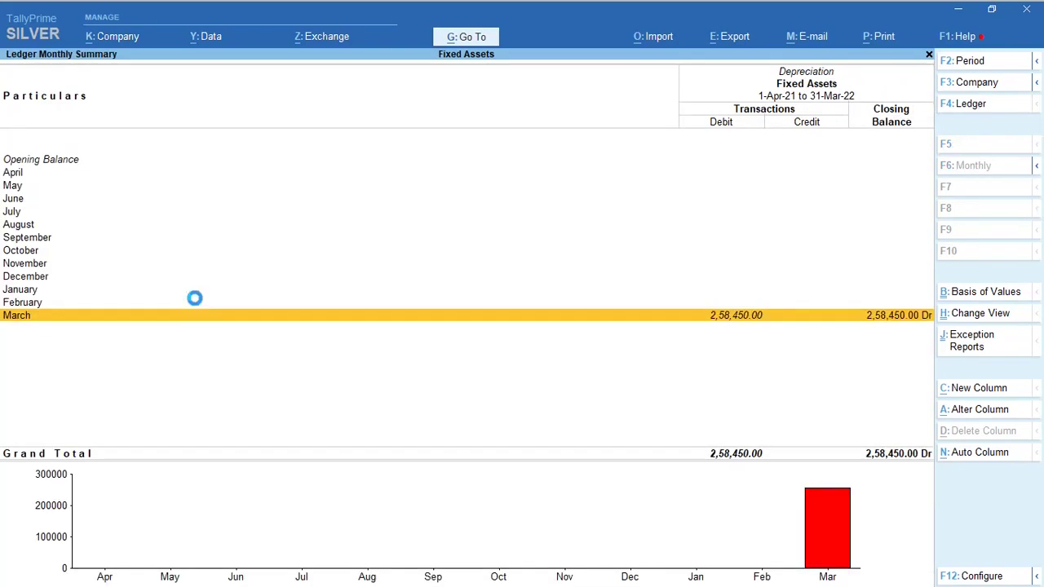
Go through the Depreciation ledger's March journal vouchers down the list and back up to the first one.
{"action": "key", "text": "Down"}
{"action": "key", "text": "Down"}
{"action": "key", "text": "Down"}
{"action": "key", "text": "Down"}
{"action": "key", "text": "Down"}
{"action": "key", "text": "Down"}
{"action": "key", "text": "Down"}
{"action": "key", "text": "Down"}
{"action": "key", "text": "Down"}
{"action": "key", "text": "Down"}
{"action": "key", "text": "Down"}
{"action": "key", "text": "Down"}
{"action": "key", "text": "Down"}
{"action": "key", "text": "Down"}
{"action": "key", "text": "Down"}
{"action": "key", "text": "Down"}
{"action": "key", "text": "Down"}
{"action": "key", "text": "Down"}
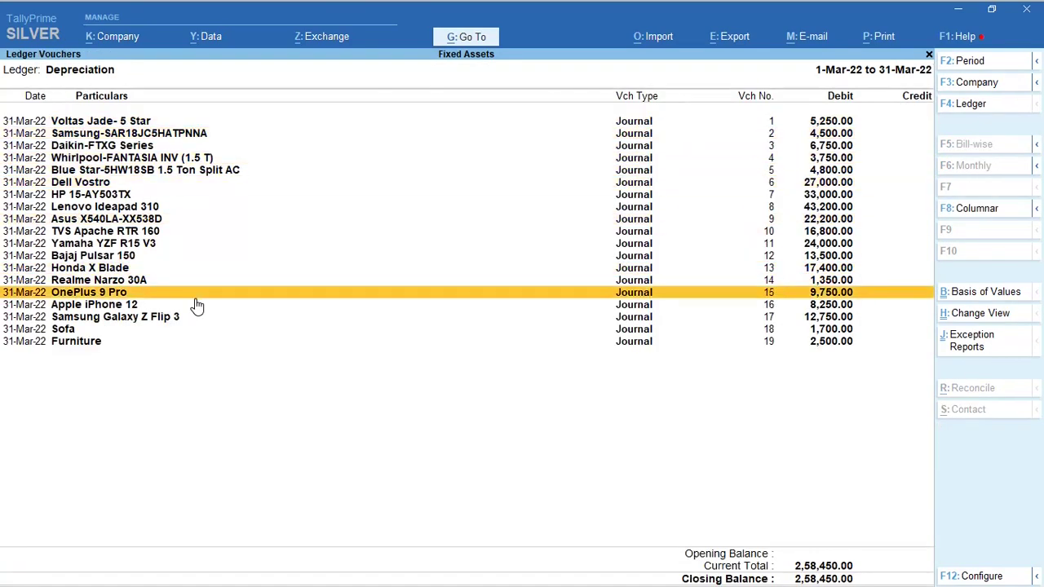
{"action": "key", "text": "Up"}
{"action": "key", "text": "Up"}
{"action": "key", "text": "Up"}
{"action": "key", "text": "Up"}
{"action": "key", "text": "Up"}
{"action": "key", "text": "Up"}
{"action": "key", "text": "Up"}
{"action": "key", "text": "Up"}
{"action": "key", "text": "Up"}
{"action": "key", "text": "Up"}
{"action": "key", "text": "Up"}
{"action": "key", "text": "Up"}
{"action": "key", "text": "Up"}
{"action": "key", "text": "Up"}
{"action": "key", "text": "Up"}
{"action": "key", "text": "Up"}
{"action": "key", "text": "Up"}
{"action": "key", "text": "Up"}
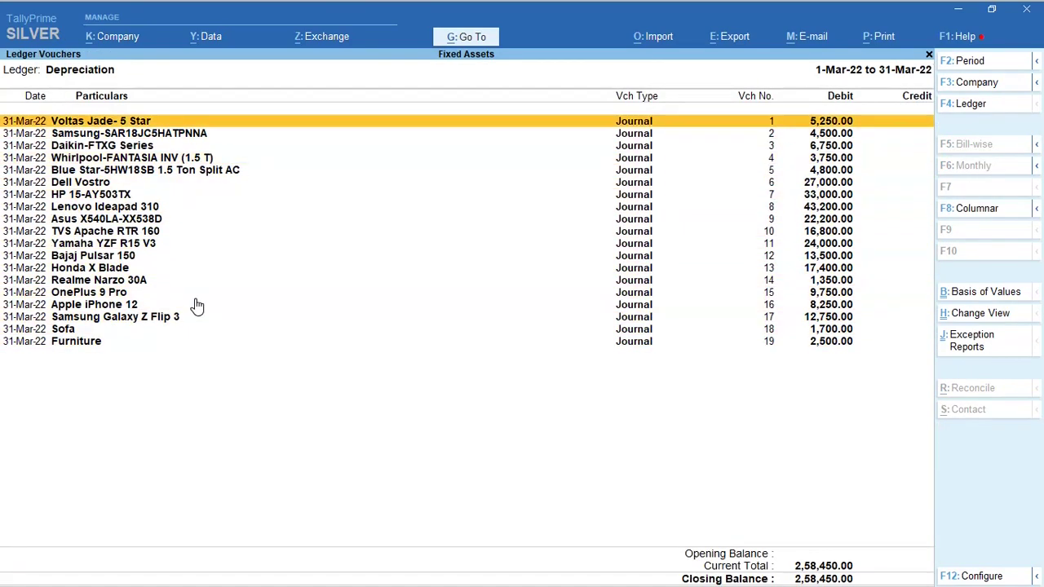
Examine the Voltas Jade- 5 Star journal voucher's entries and narration, and return to the Gateway of Tally without altering it.
{"action": "key", "text": "Return"}
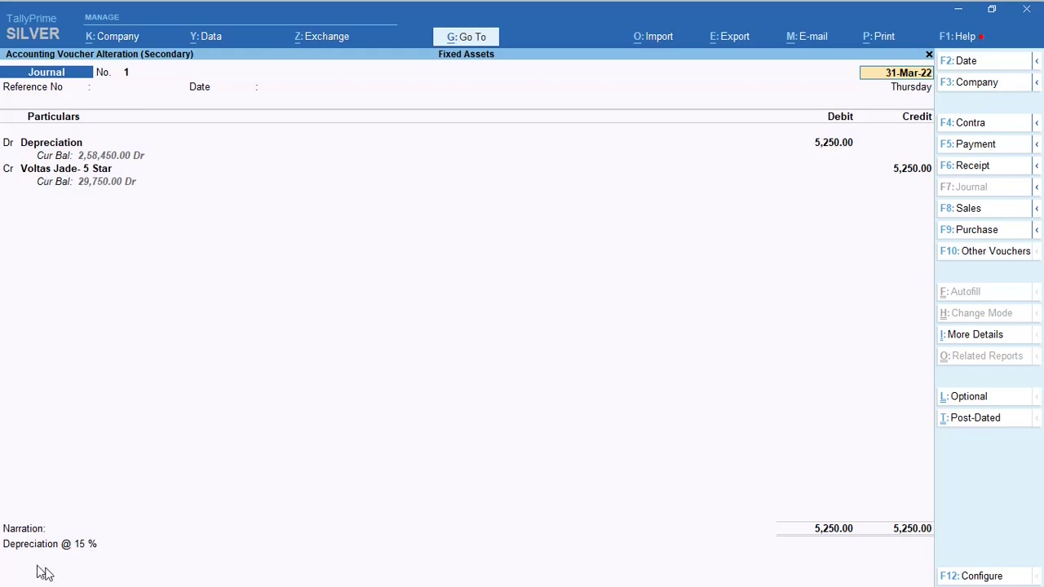
{"action": "key", "text": "Escape"}
{"action": "key", "text": "y"}
{"action": "key", "text": "Escape"}
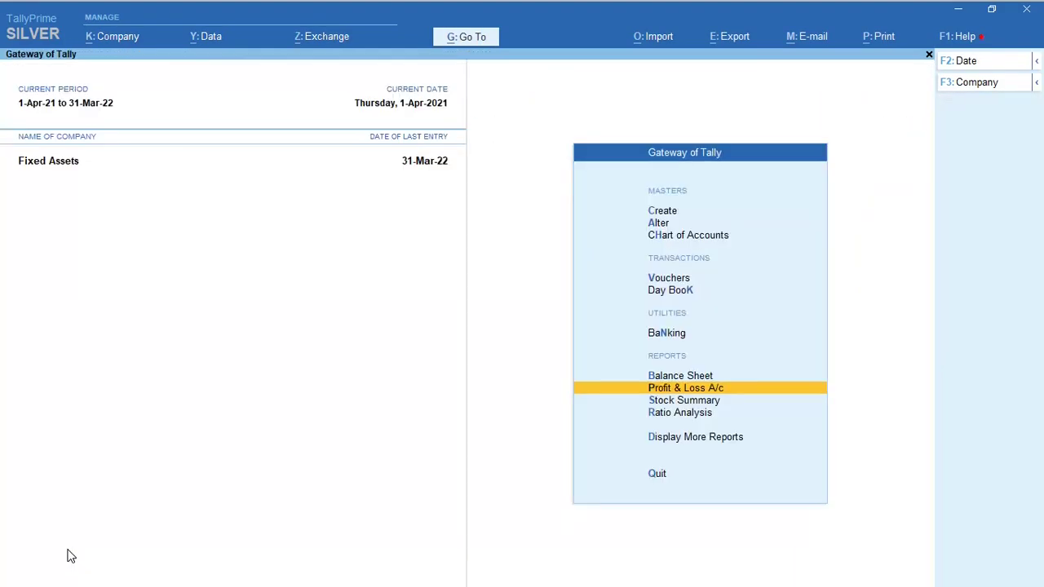
Check the Blue Star-5HW18SB 1.5 Ton Split AC monthly summary through Fixed Assets and Air Conditioner in the Balance Sheet, and return to the Balance Sheet.
{"action": "key", "text": "b"}
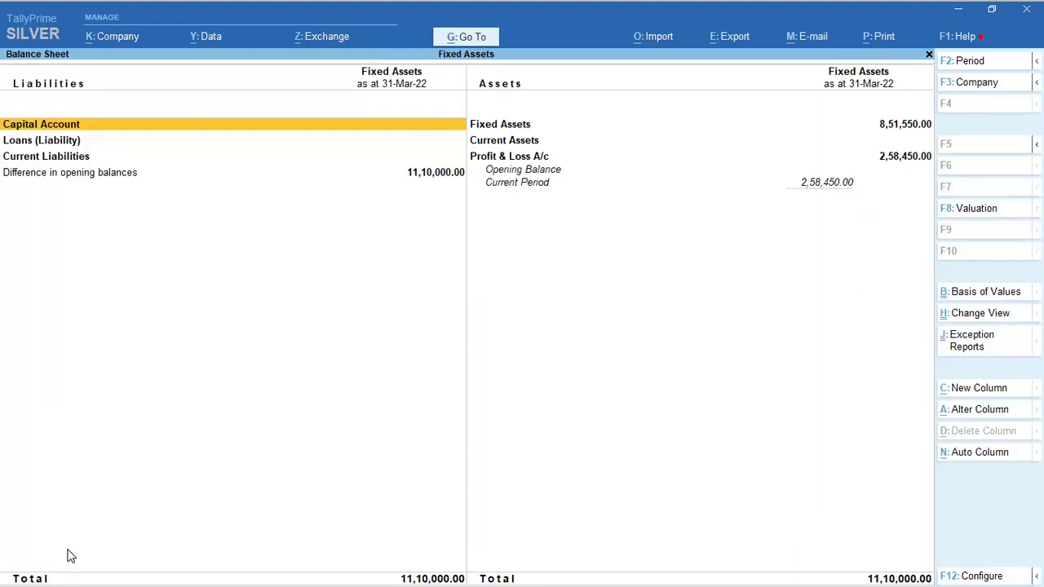
{"action": "key", "text": "Right"}
{"action": "key", "text": "Return"}
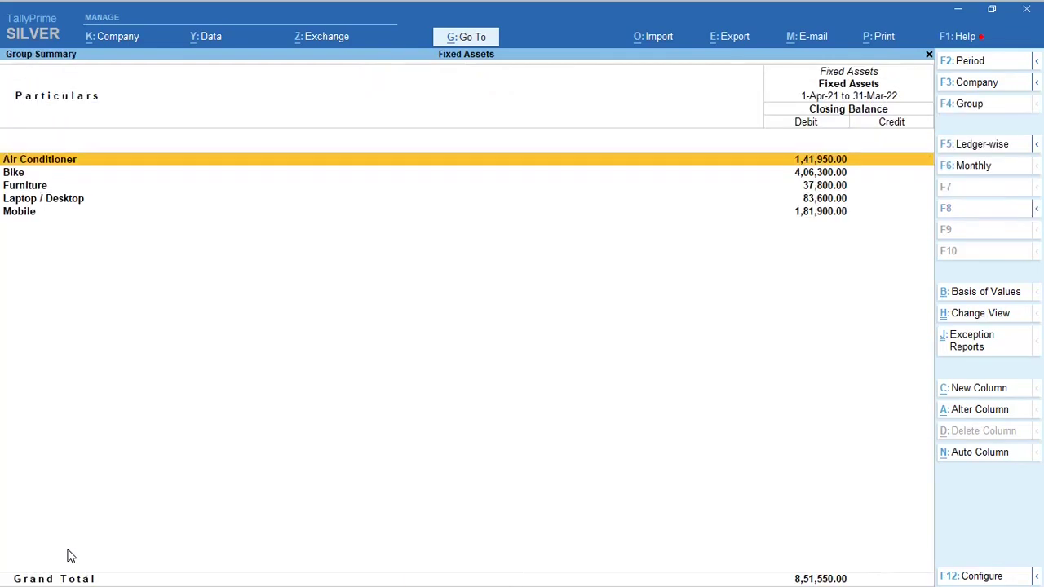
{"action": "key", "text": "Return"}
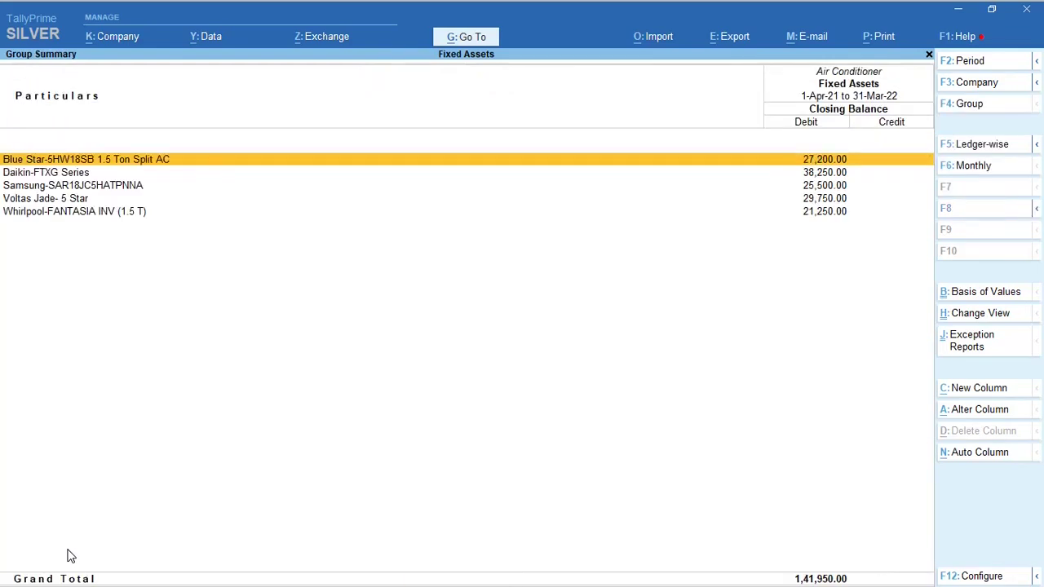
{"action": "key", "text": "Return"}
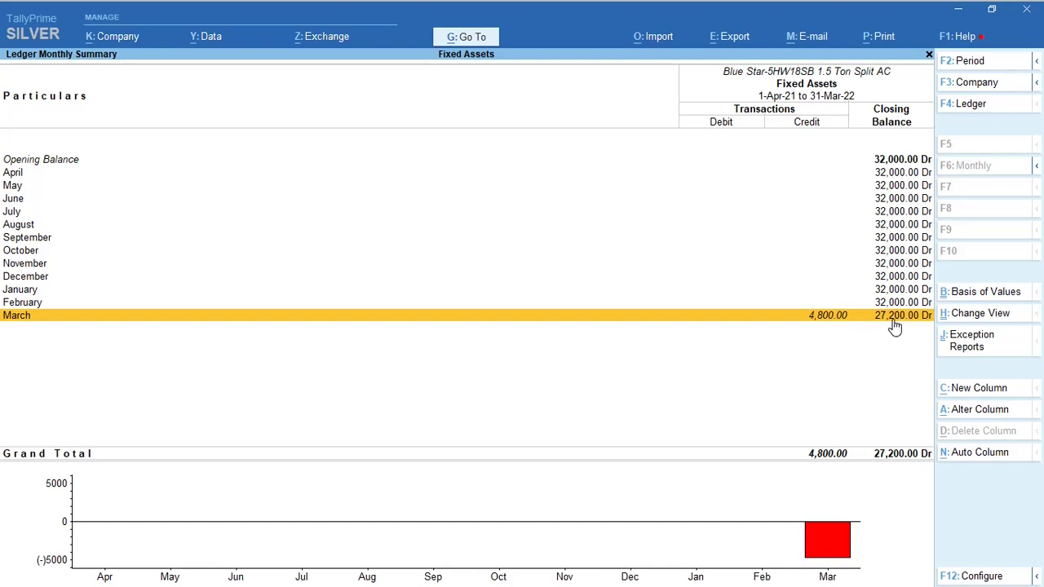
{"action": "key", "text": "Escape"}
{"action": "key", "text": "Escape"}
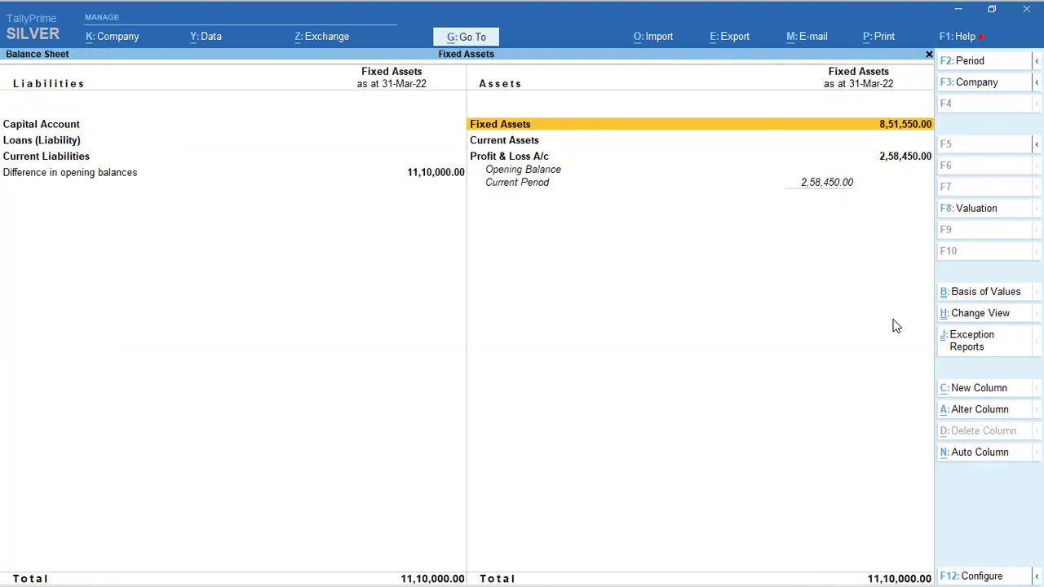